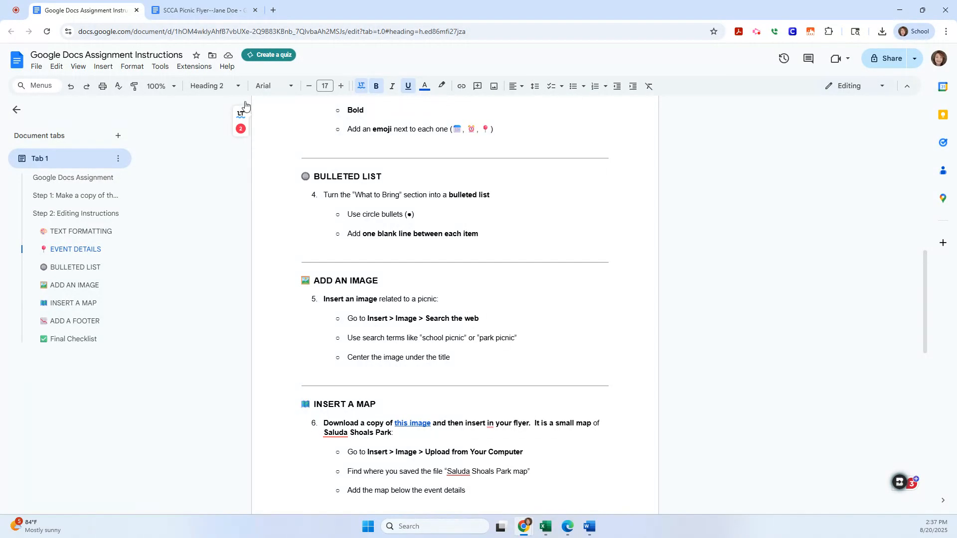
# - Switch to the picnic flyer, add an empty line below the title, and start a web image search
pyautogui.click(204, 15)
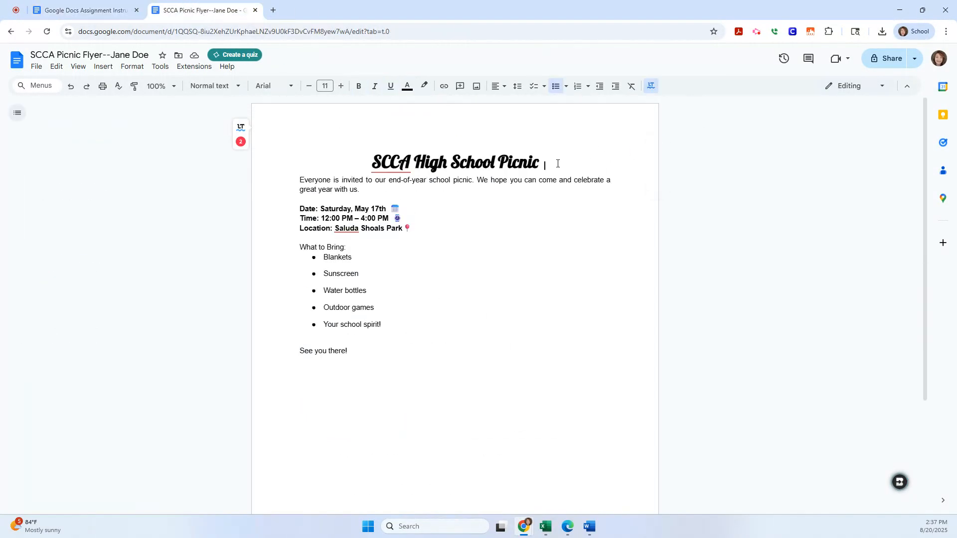
pyautogui.press('Return')
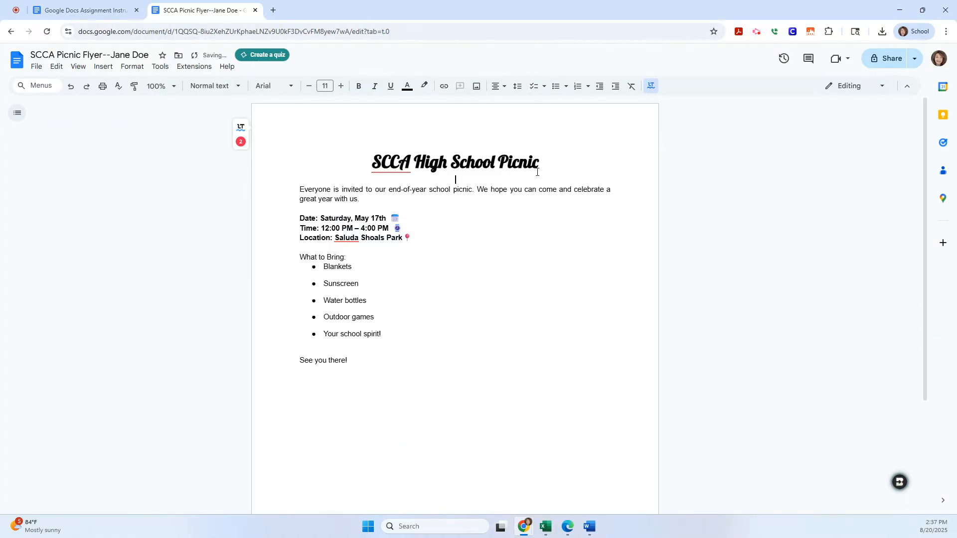
pyautogui.click(104, 66)
pyautogui.moveTo(118, 84)
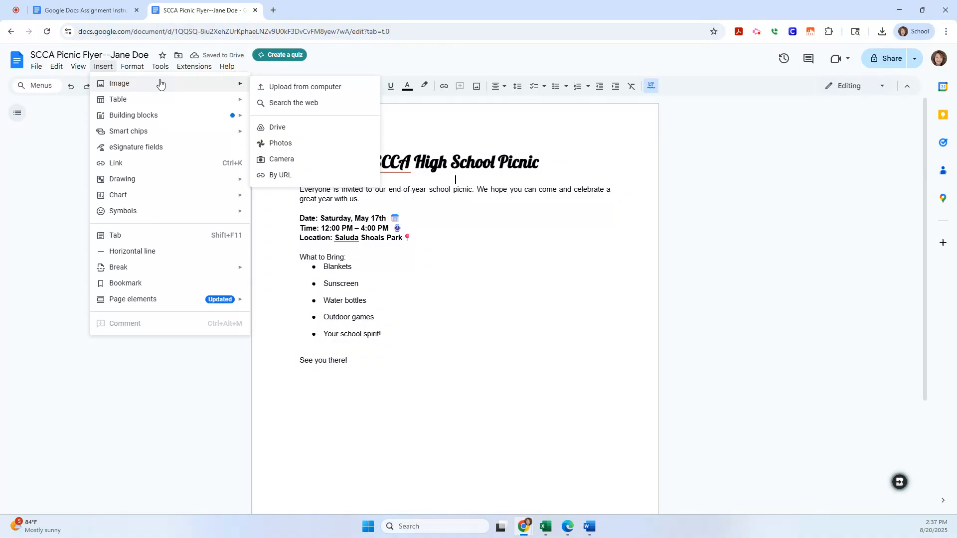
pyautogui.click(278, 101)
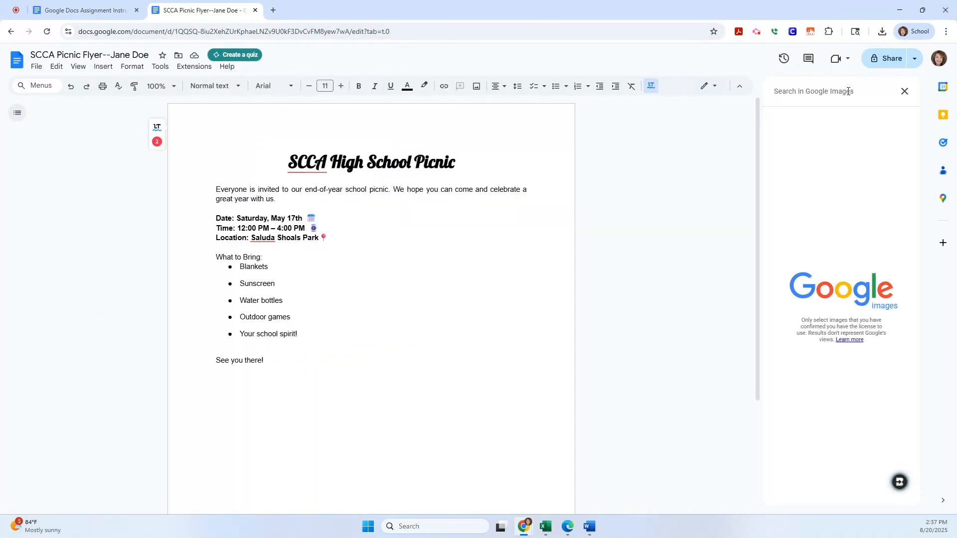
# - Search for "High school picnic" and insert the photo of a crowd picnicking on the lawn outside a brick school
pyautogui.write('School')
pyautogui.press('BackSpace')
pyautogui.press('BackSpace')
pyautogui.press('BackSpace')
pyautogui.press('BackSpace')
pyautogui.write('High school')
pyautogui.press('Return')
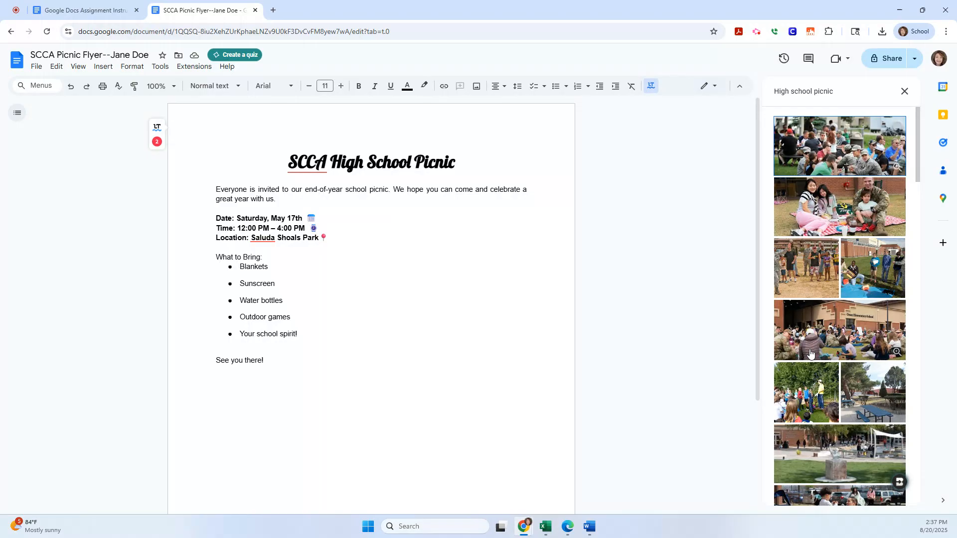
pyautogui.click(841, 337)
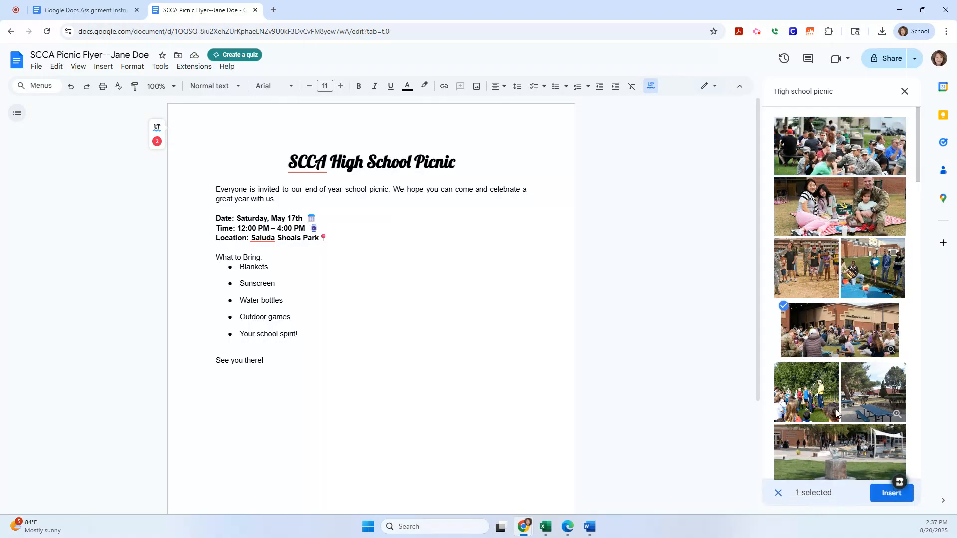
pyautogui.click(891, 493)
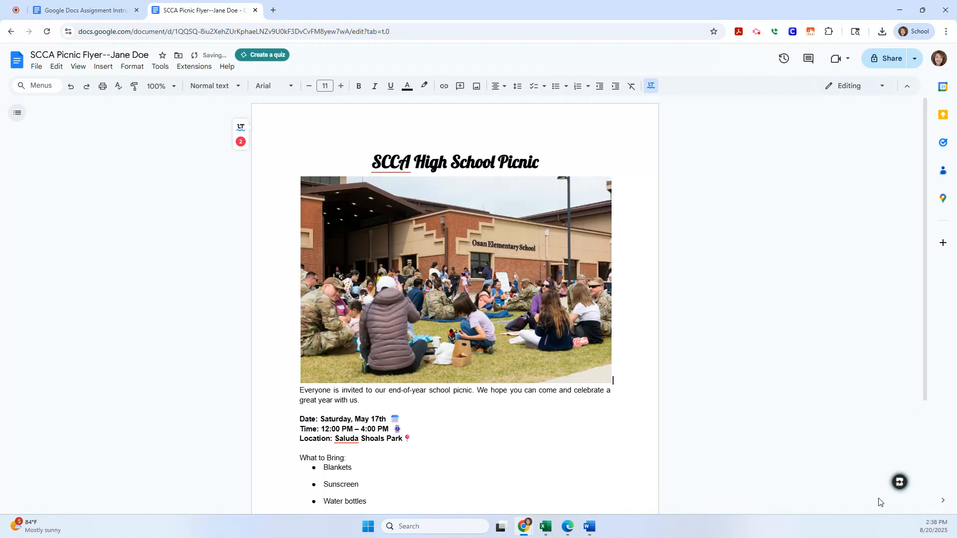
# - Shrink the inserted picnic photo proportionally to about three quarters of the text width
pyautogui.click(451, 238)
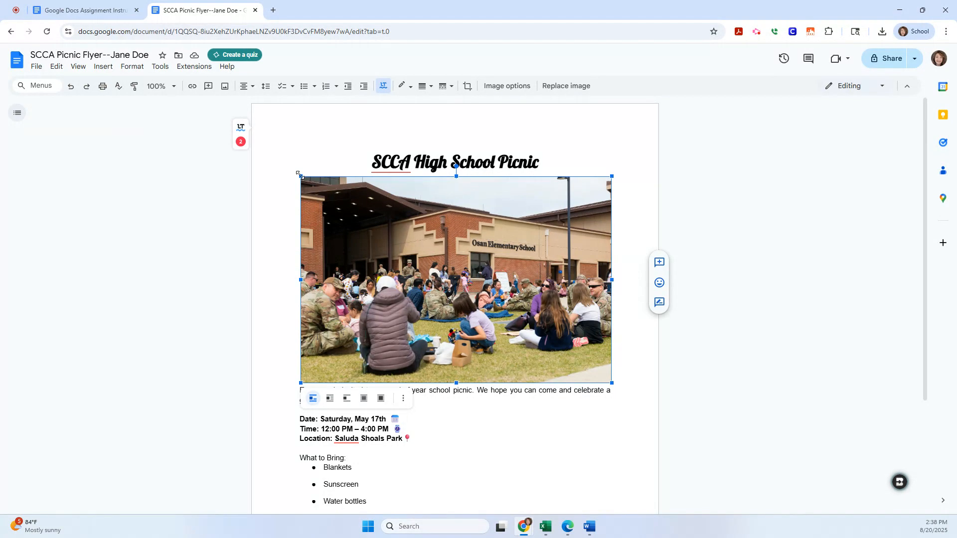
pyautogui.moveTo(299, 174); pyautogui.dragTo(370, 231)
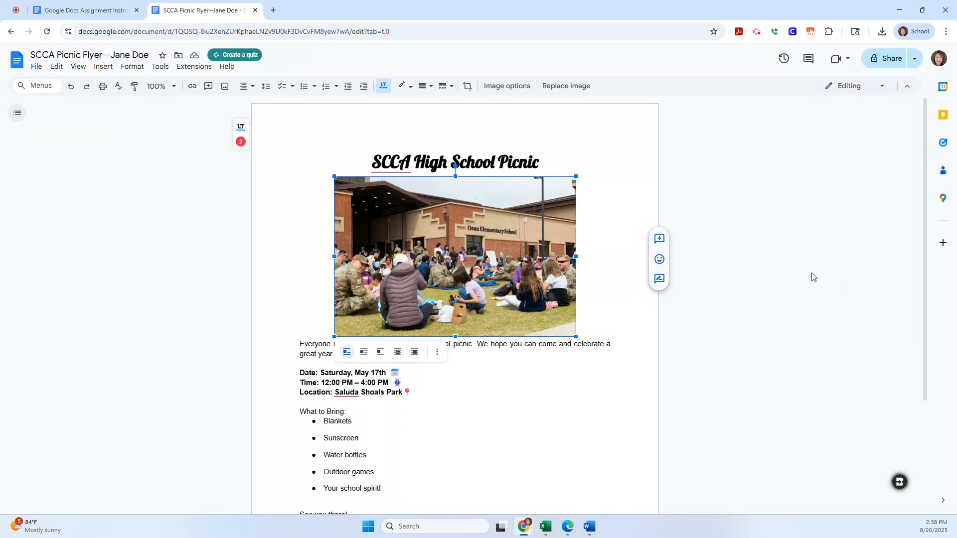
pyautogui.click(799, 263)
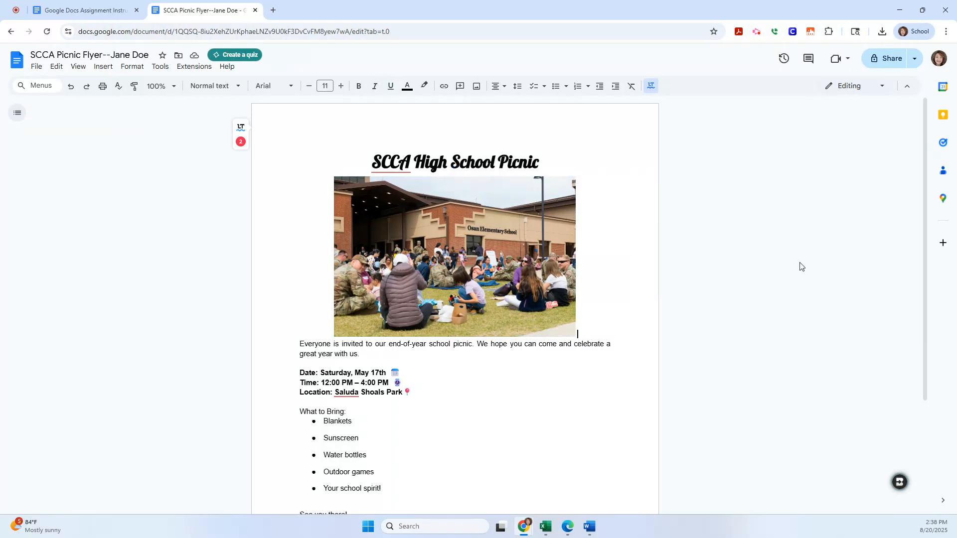
# - Crop away roughly the upper third of the picnic photo, removing the sky and most of the building
pyautogui.click(422, 212)
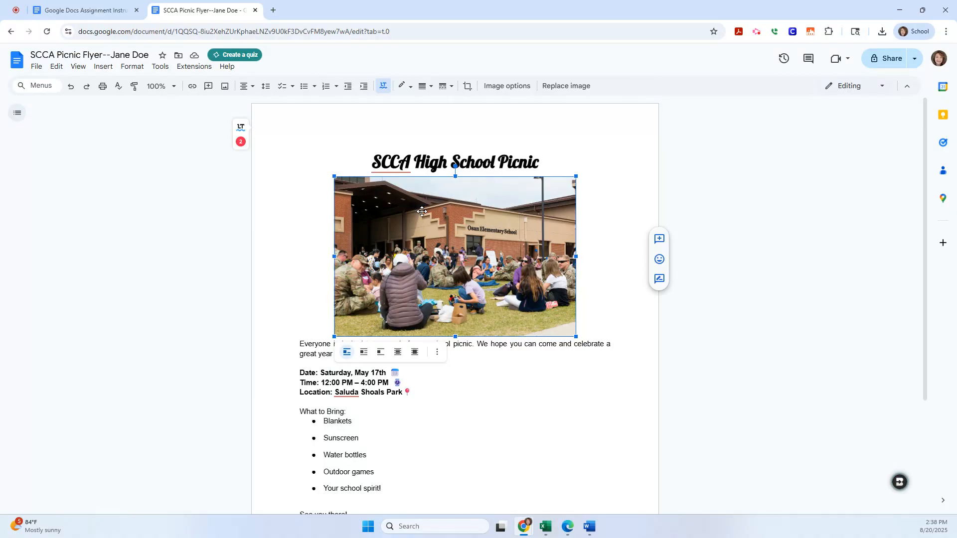
pyautogui.click(467, 88)
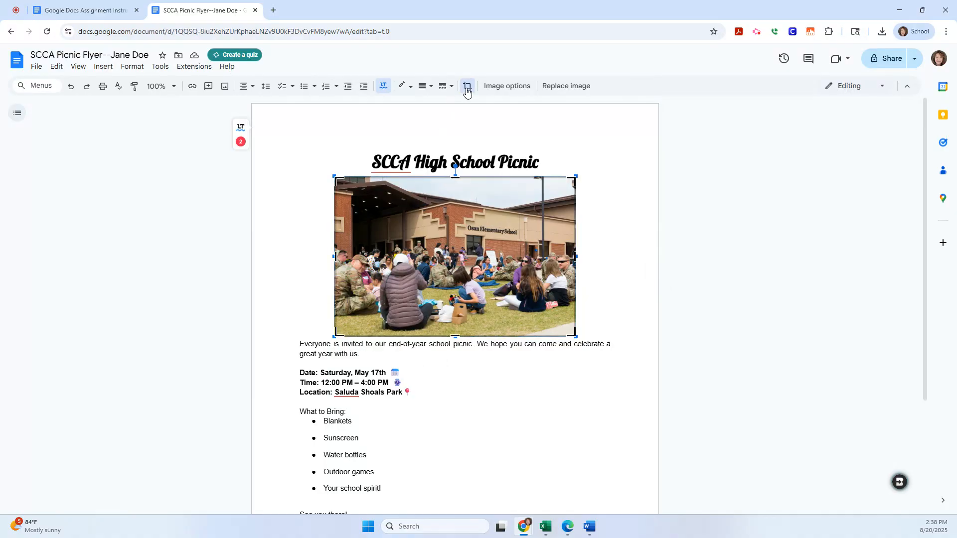
pyautogui.moveTo(454, 175); pyautogui.dragTo(462, 235)
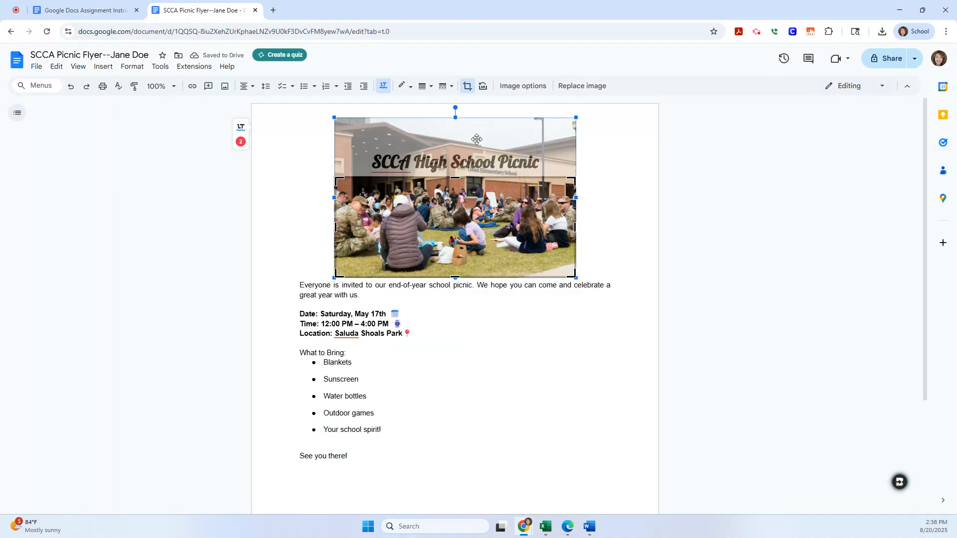
pyautogui.click(466, 90)
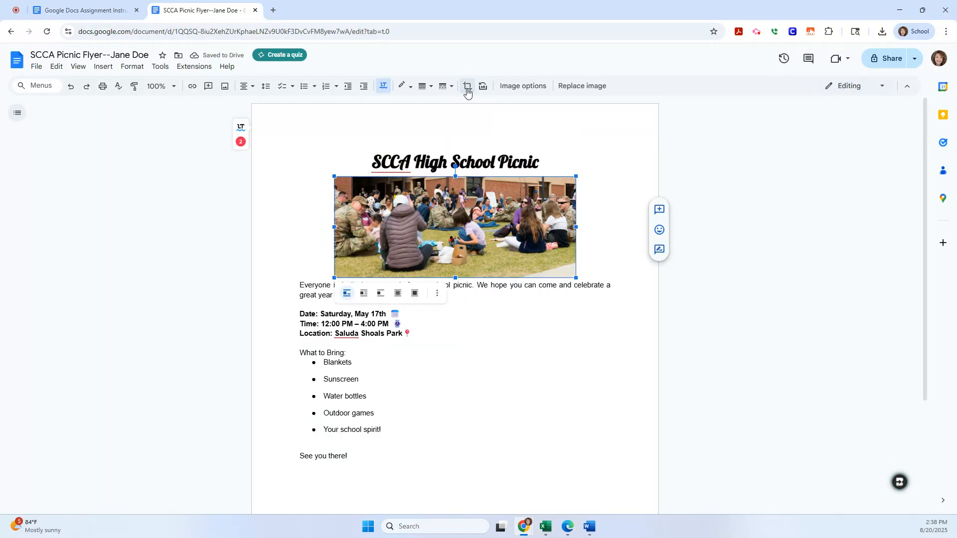
pyautogui.click(813, 377)
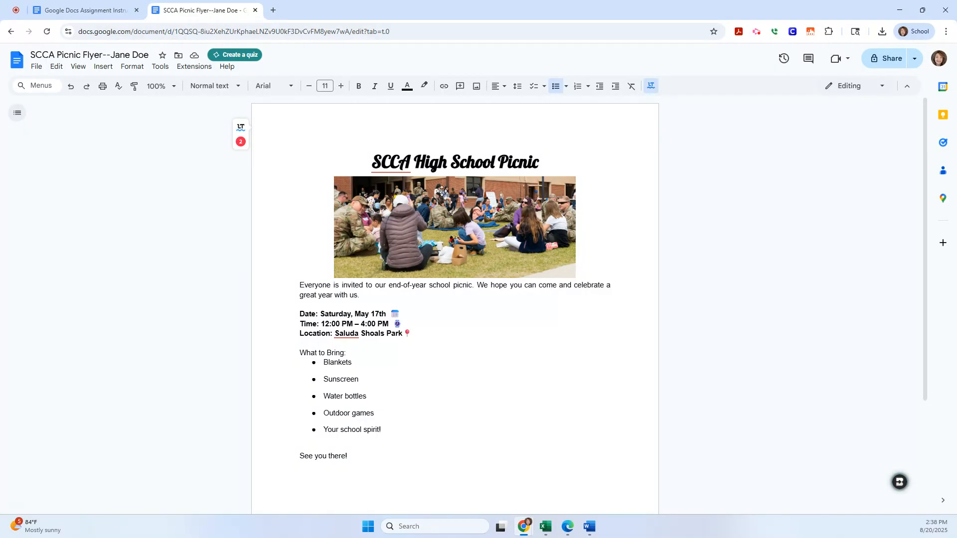
# - Make the "Everyone is invited" paragraph bold
pyautogui.moveTo(299, 285); pyautogui.dragTo(365, 298)
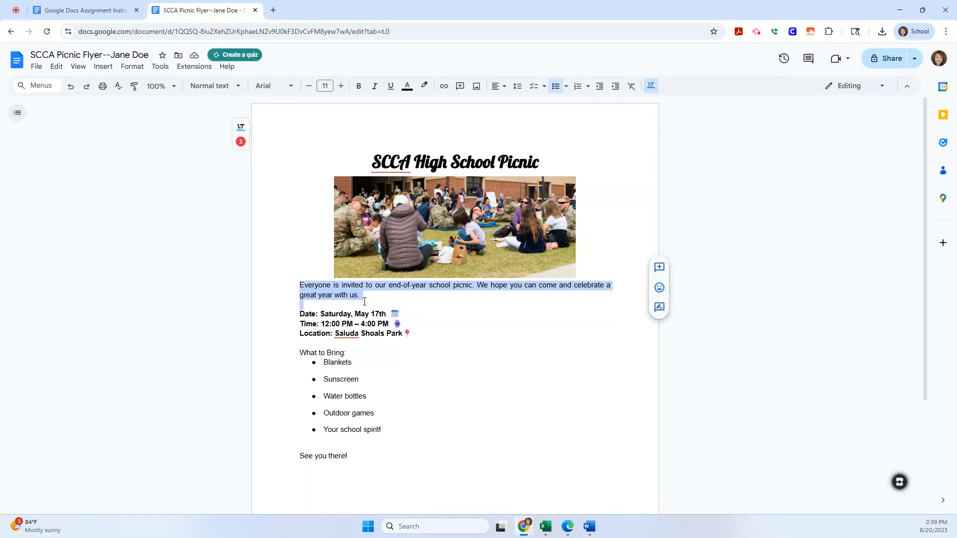
pyautogui.click(359, 89)
pyautogui.click(565, 88)
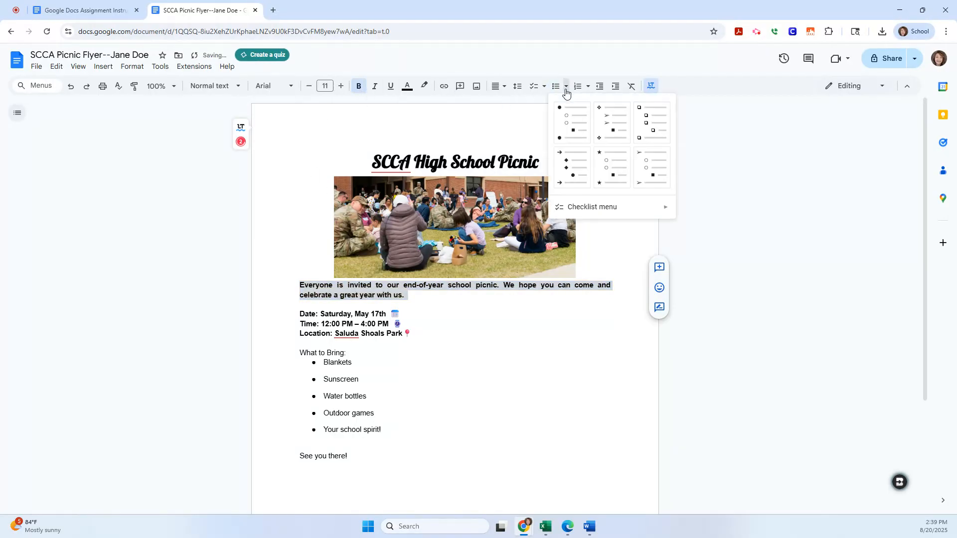
pyautogui.click(496, 90)
pyautogui.click(506, 330)
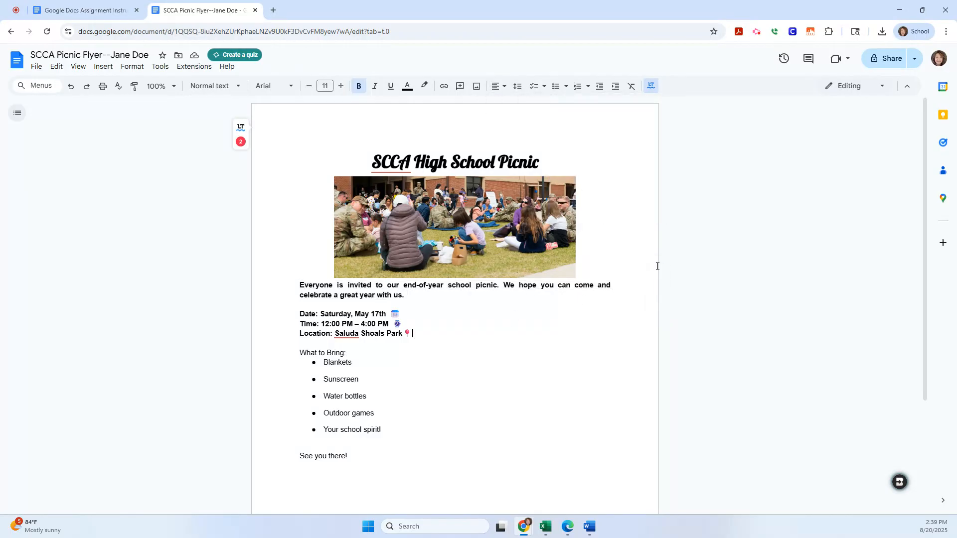
# - Check the body text requirements in the assignment instructions and undo the bold on the flyer's "Everyone is invited" paragraph
pyautogui.click(64, 9)
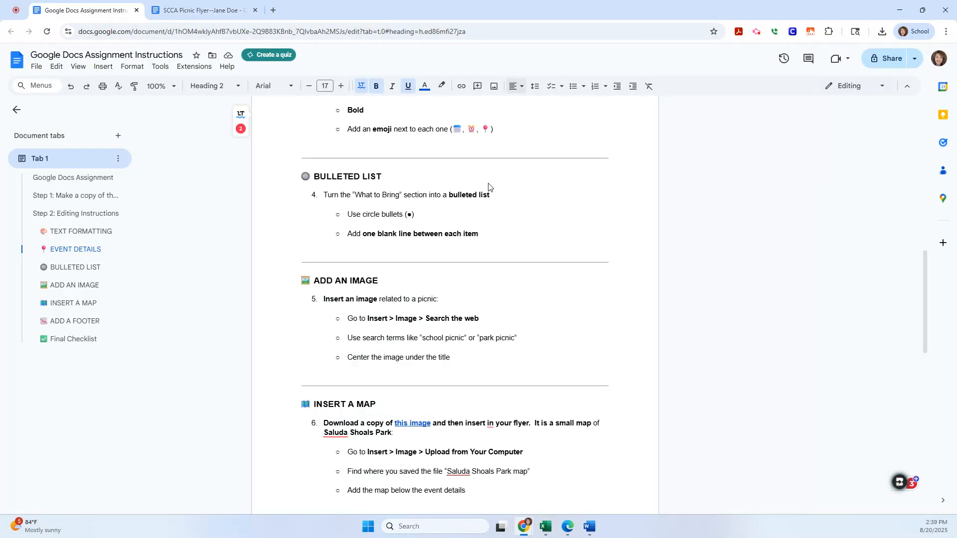
pyautogui.moveTo(926, 314); pyautogui.dragTo(914, 212)
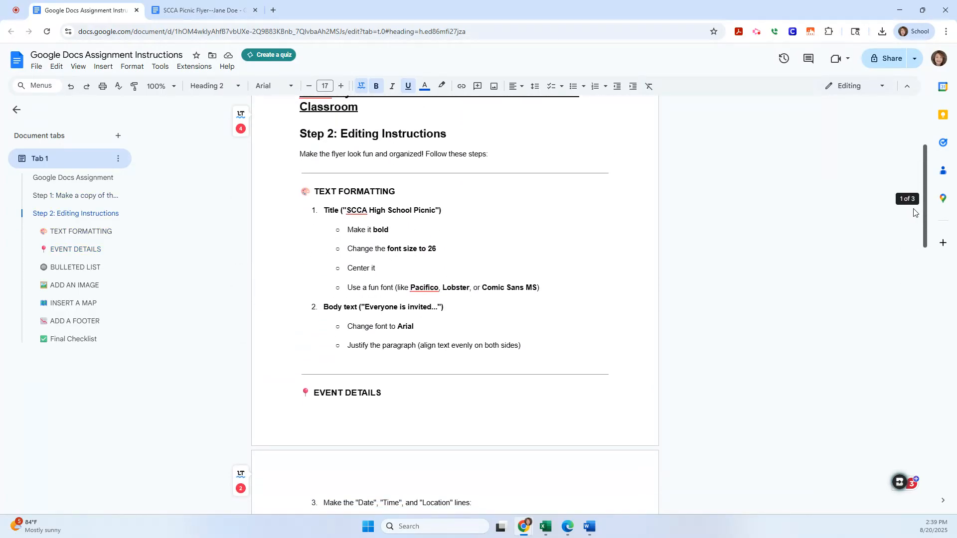
pyautogui.click(172, 11)
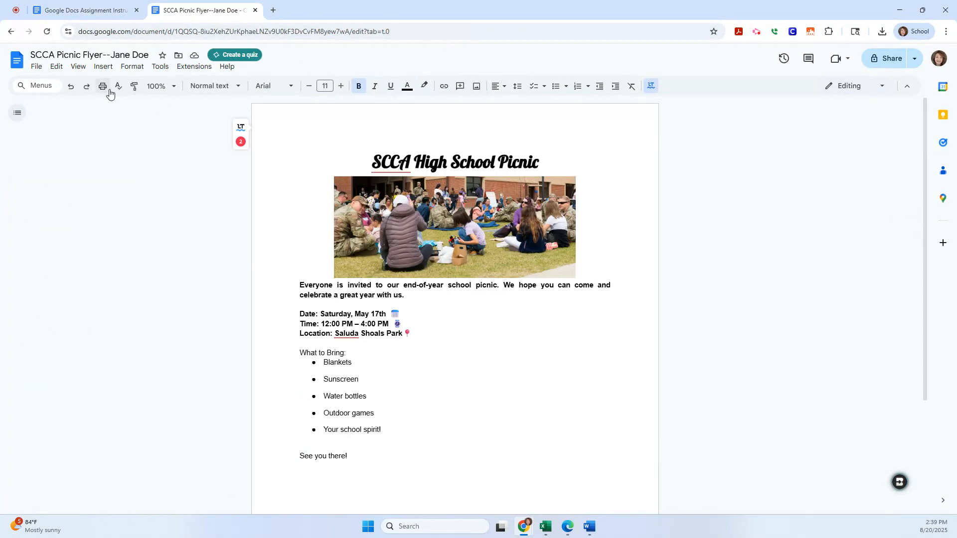
pyautogui.click(71, 85)
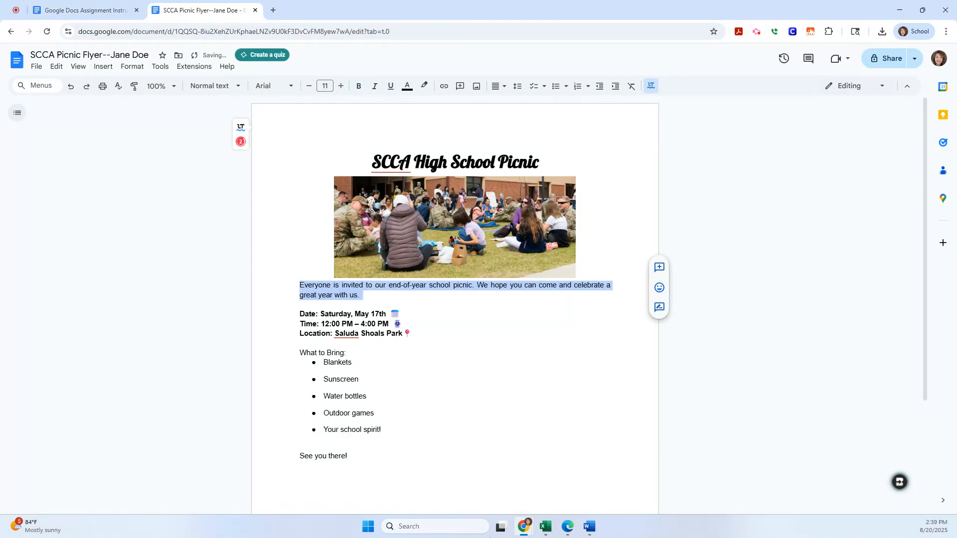
pyautogui.click(572, 395)
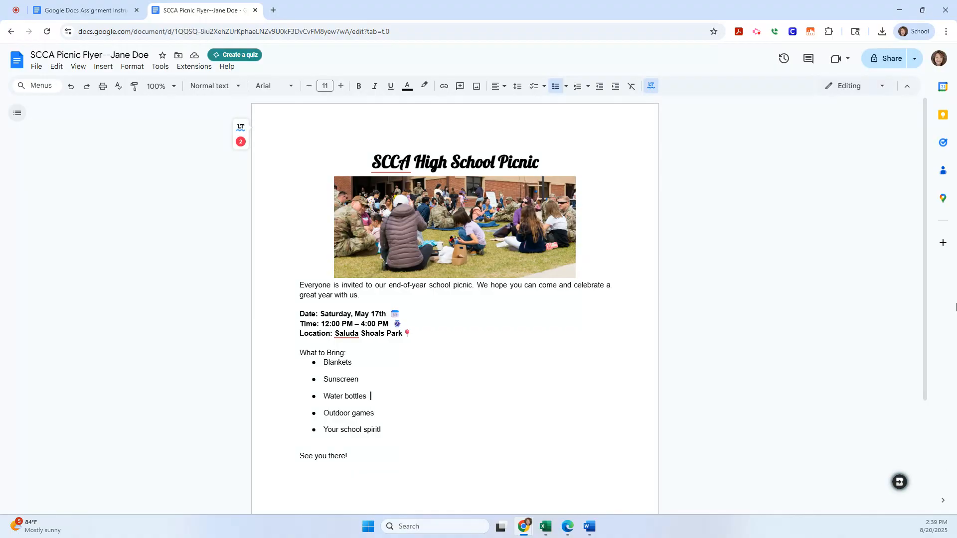
# - Download Saluda Shoals Park Map.jpg from the link in the instructions' Insert a Map section, and close the image's page
pyautogui.click(58, 6)
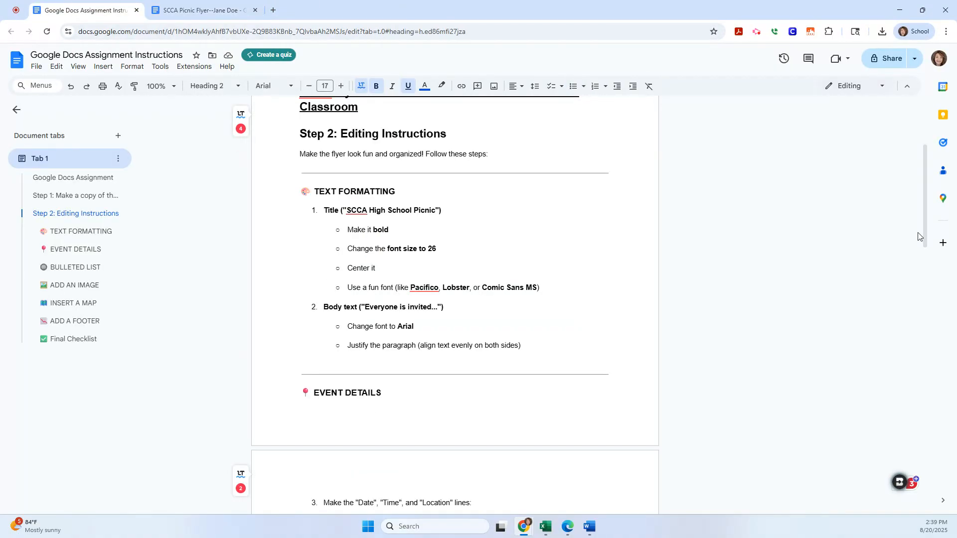
pyautogui.scroll(-1, 920, 261)
pyautogui.scroll(-8, 917, 299)
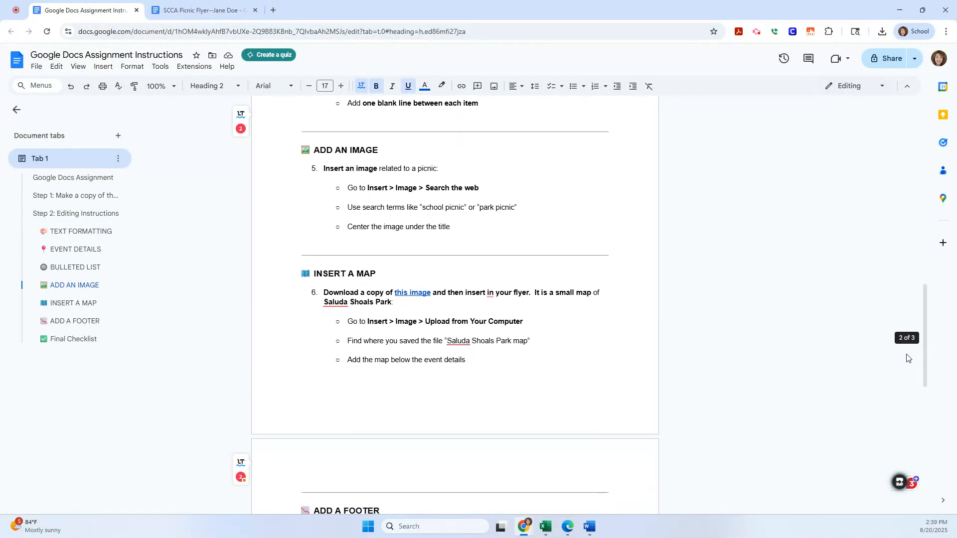
pyautogui.click(411, 293)
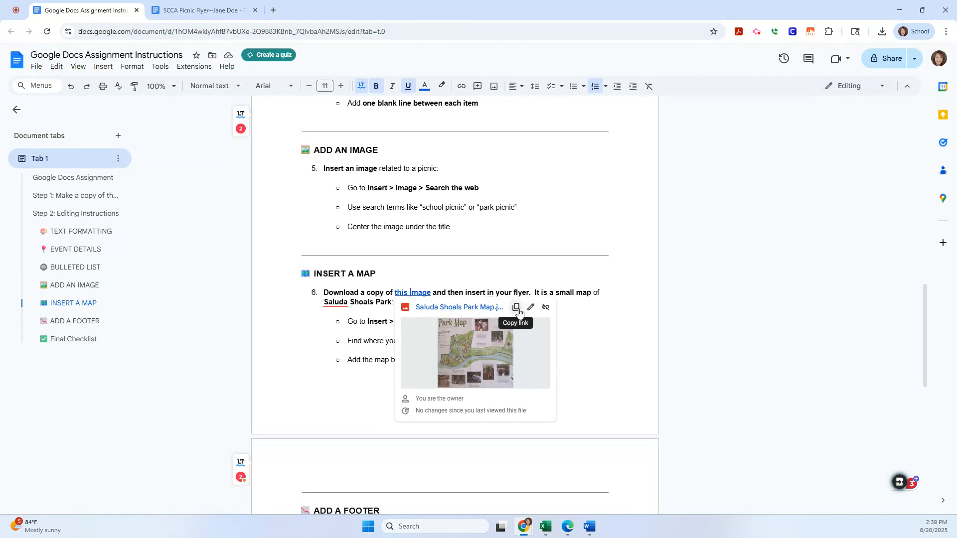
pyautogui.click(495, 344)
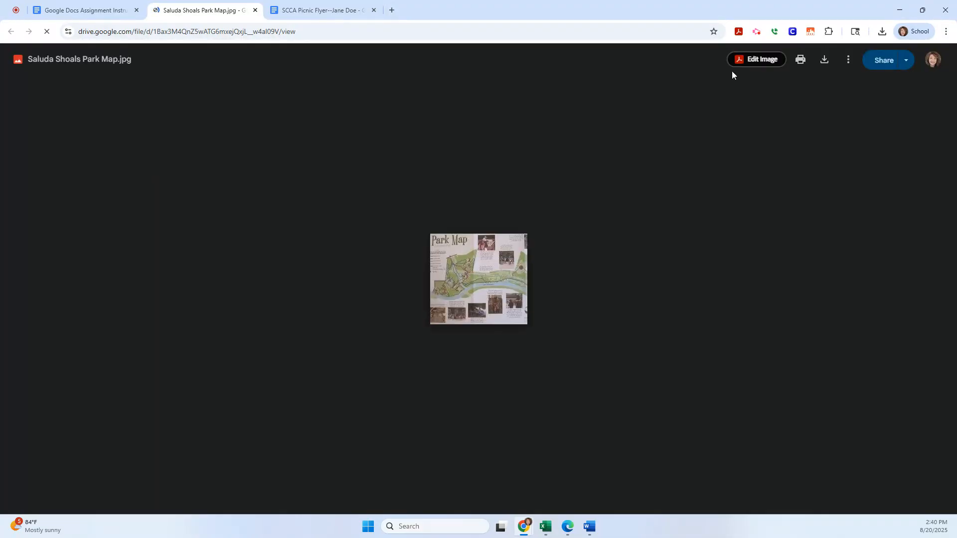
pyautogui.click(821, 60)
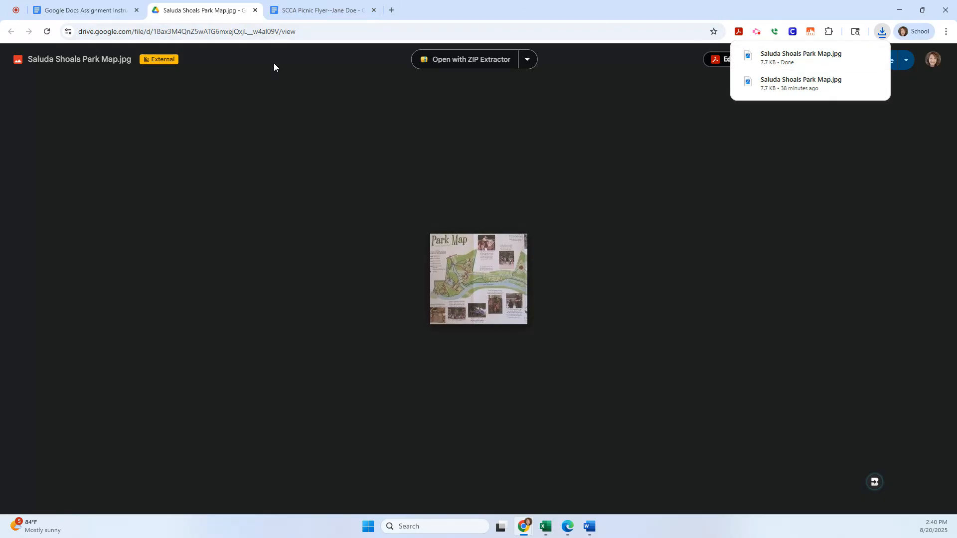
pyautogui.click(254, 10)
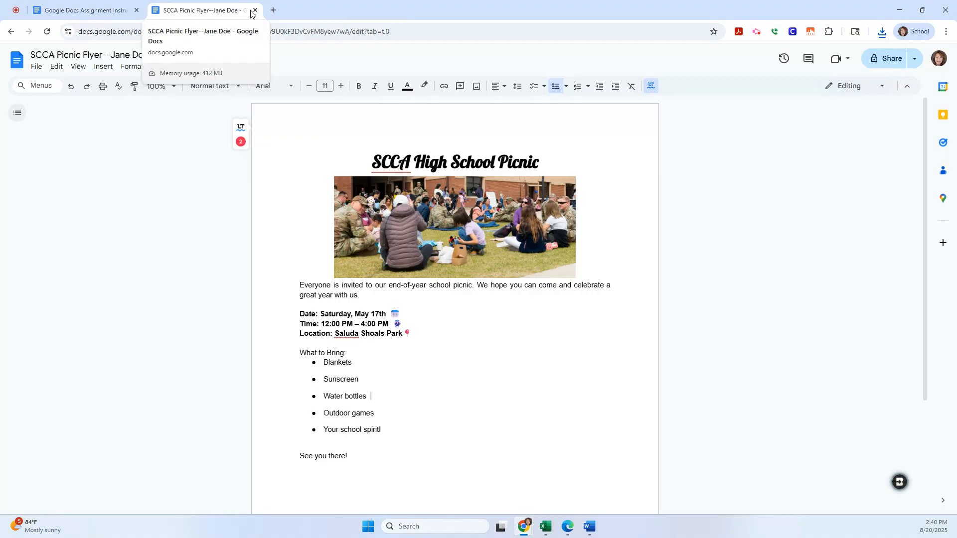
# - Check the Insert a Map instructions and add an empty line below the Location line on the flyer
pyautogui.click(103, 10)
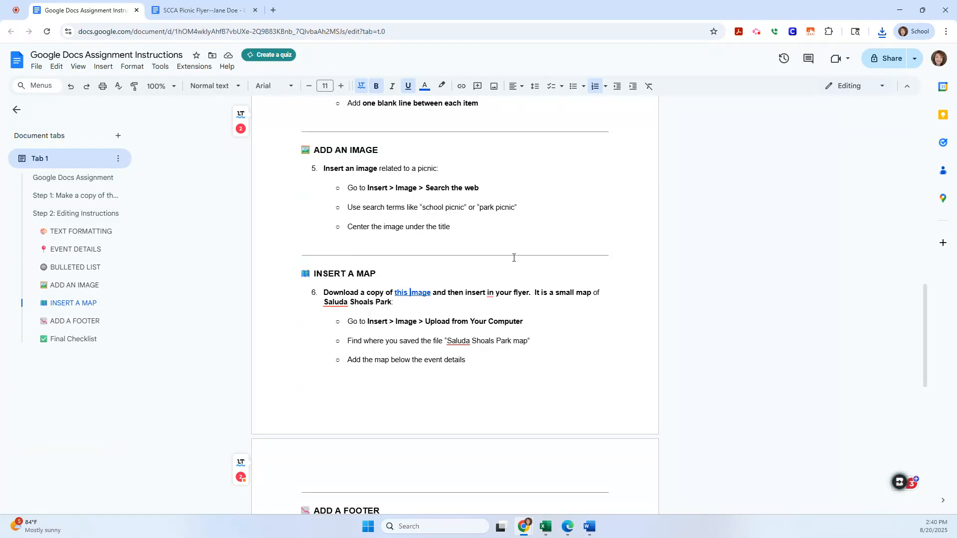
pyautogui.click(207, 6)
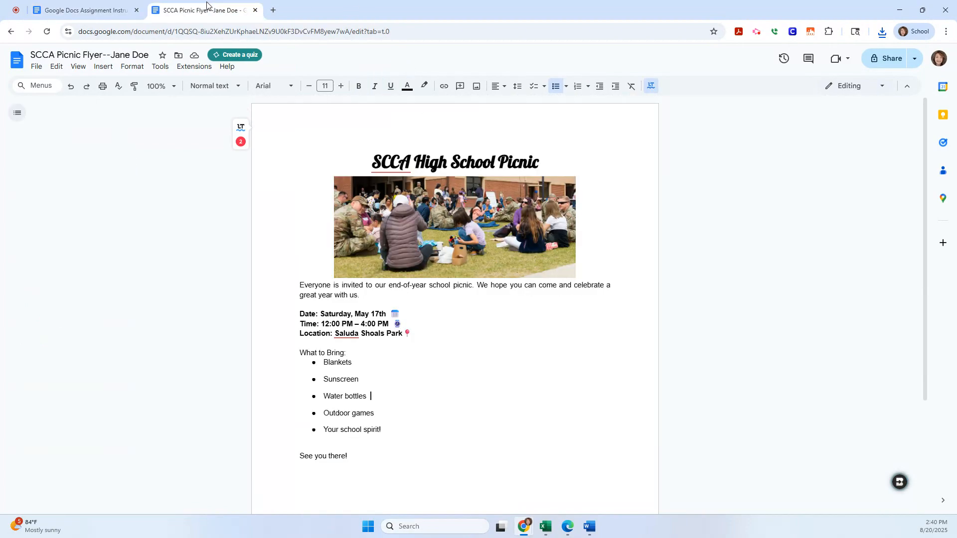
pyautogui.doubleClick(420, 337)
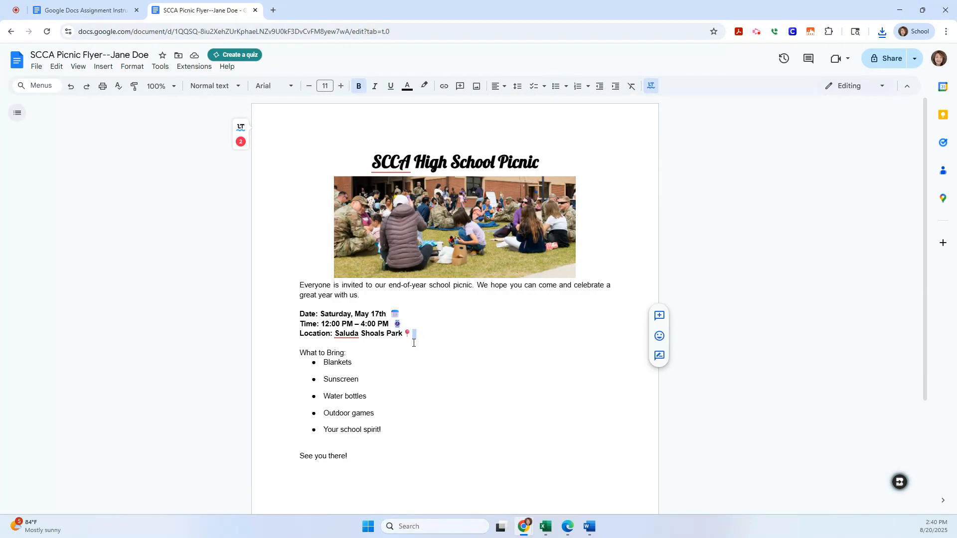
pyautogui.press('Return')
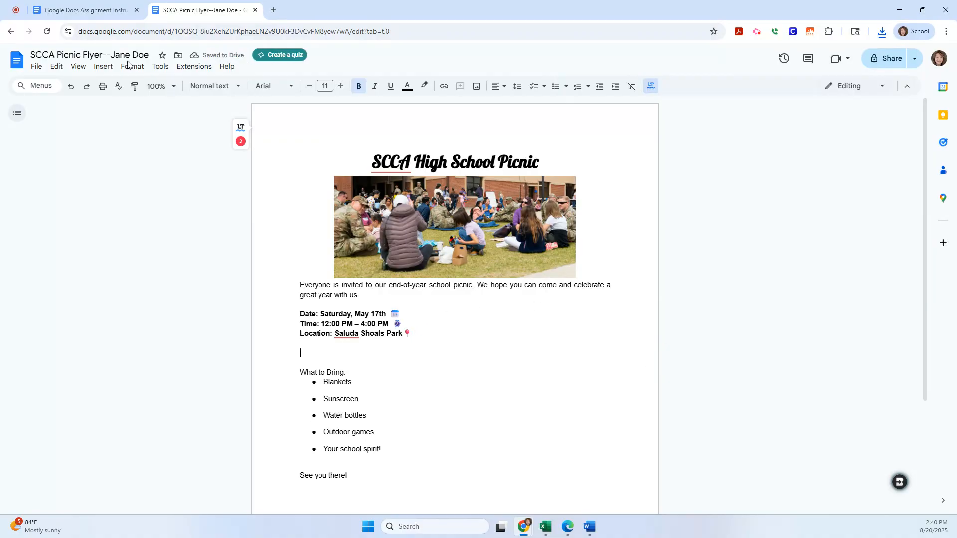
# - Insert the Saluda Shoals Park Map image from the computer's Downloads folder below the event details
pyautogui.click(95, 68)
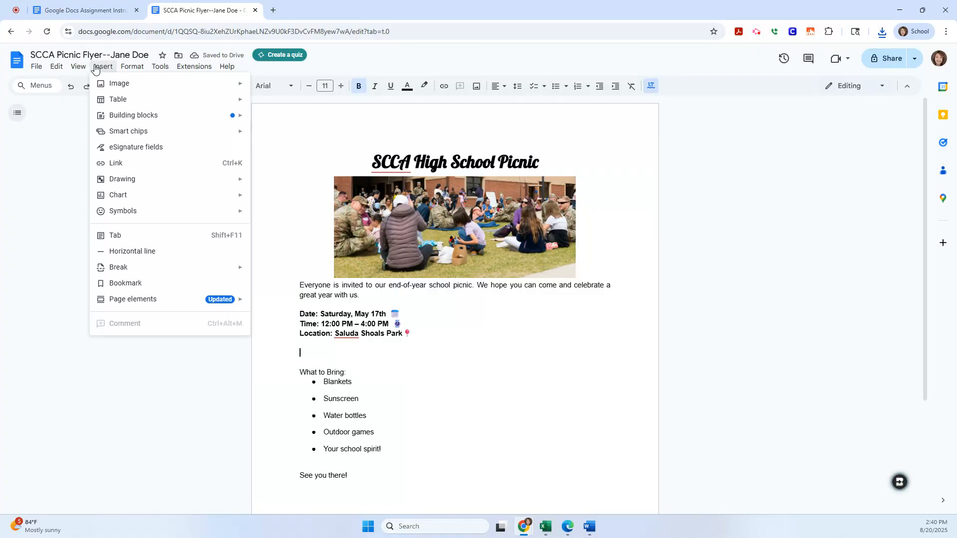
pyautogui.moveTo(114, 87)
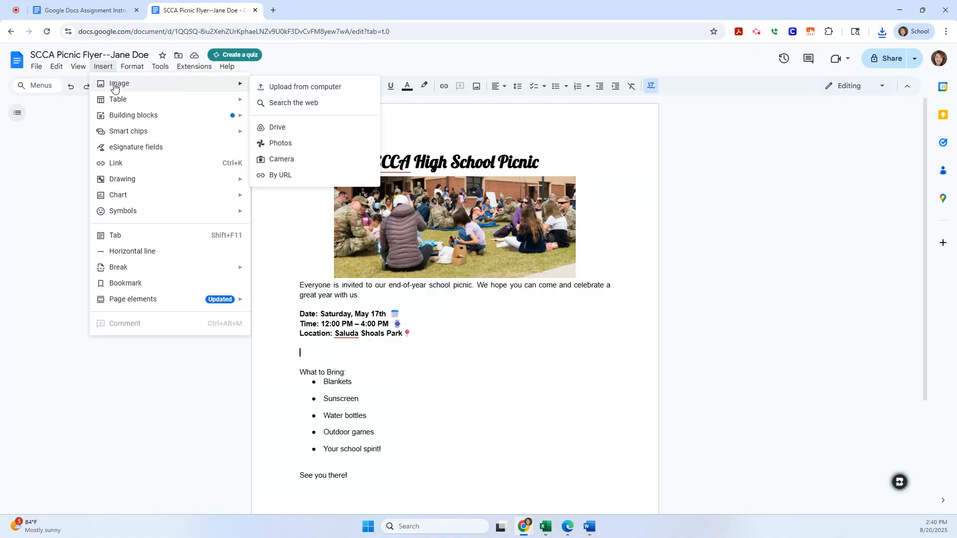
pyautogui.click(278, 87)
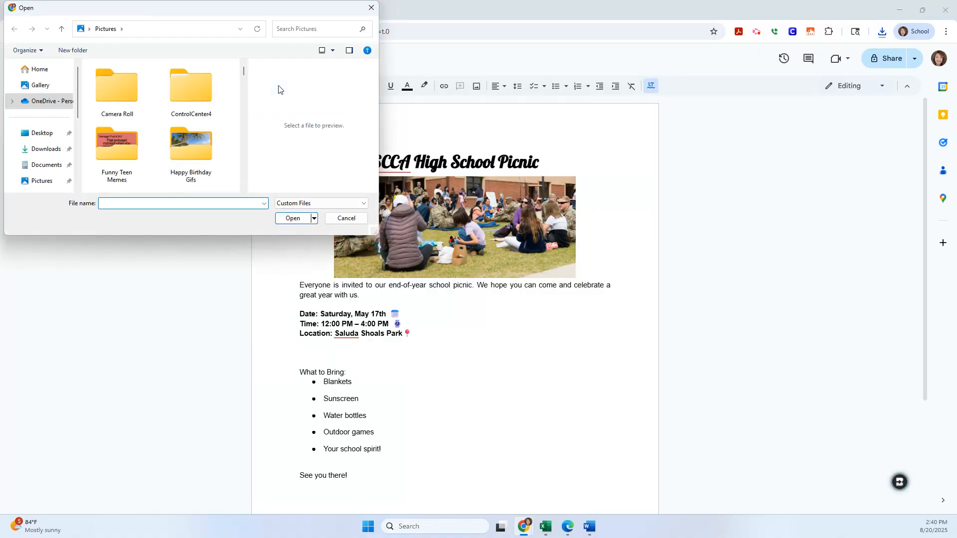
pyautogui.click(49, 151)
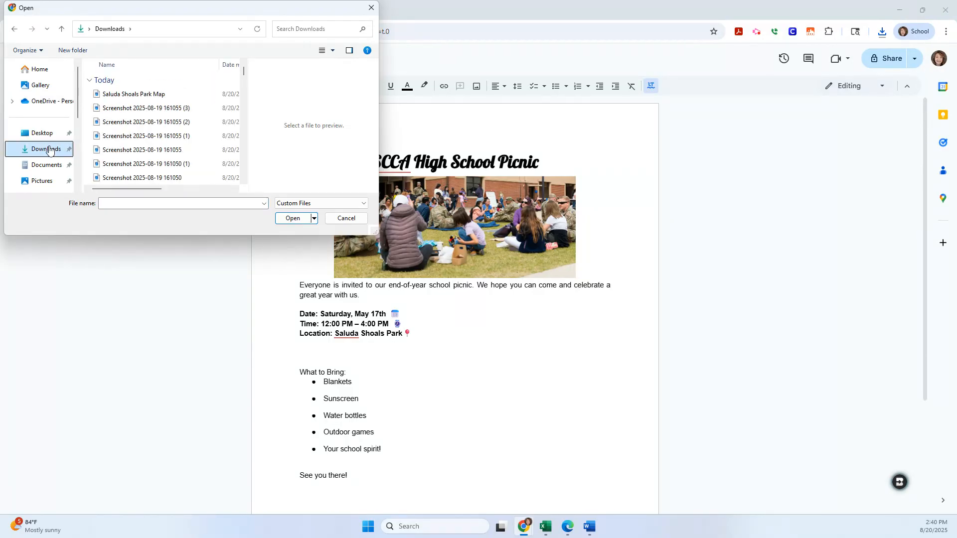
pyautogui.click(116, 94)
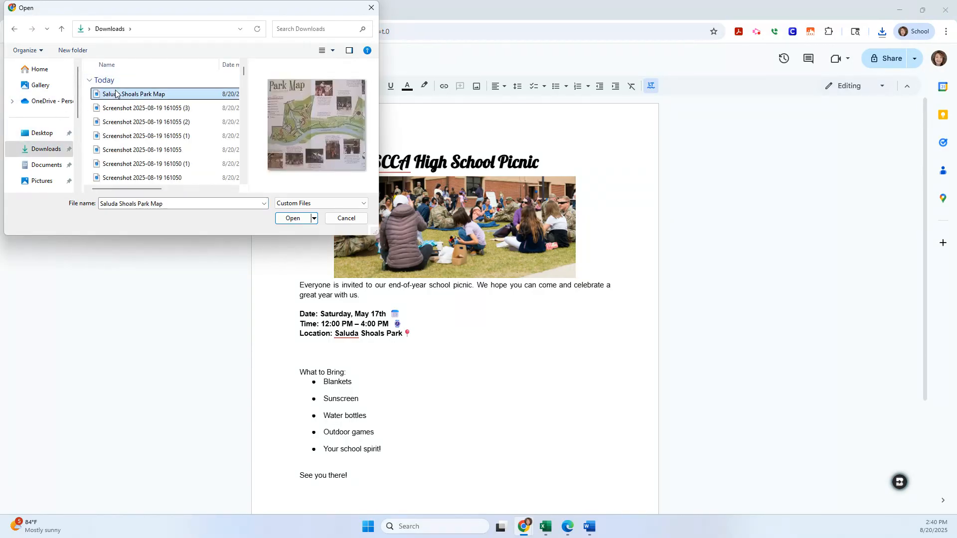
pyautogui.click(296, 218)
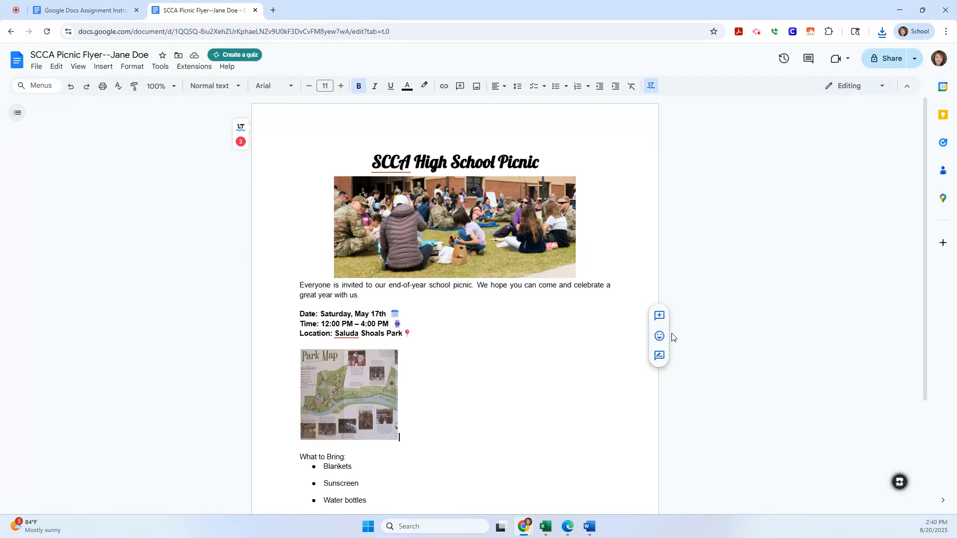
# - Read the Add a Footer section of the assignment instructions and insert an empty footer in the flyer
pyautogui.click(50, 3)
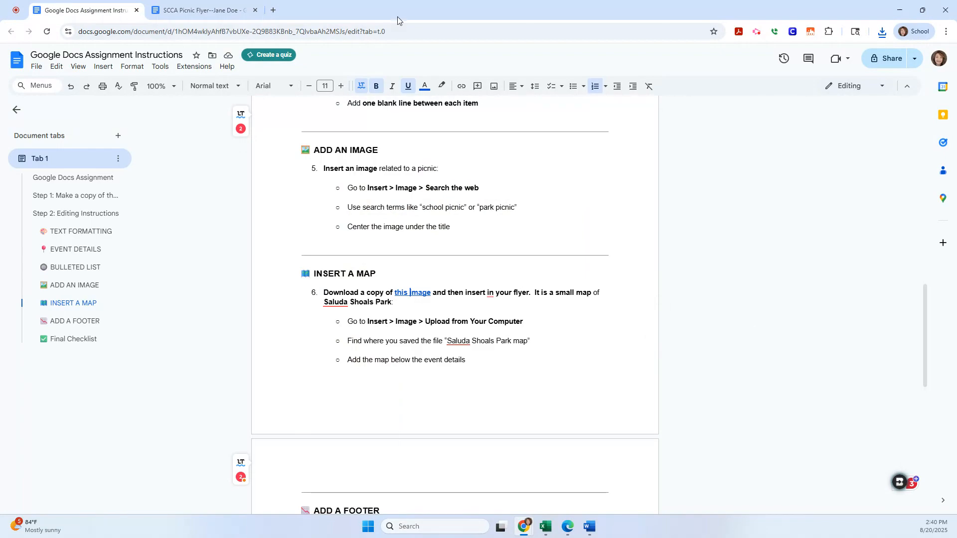
pyautogui.moveTo(926, 312); pyautogui.dragTo(912, 365)
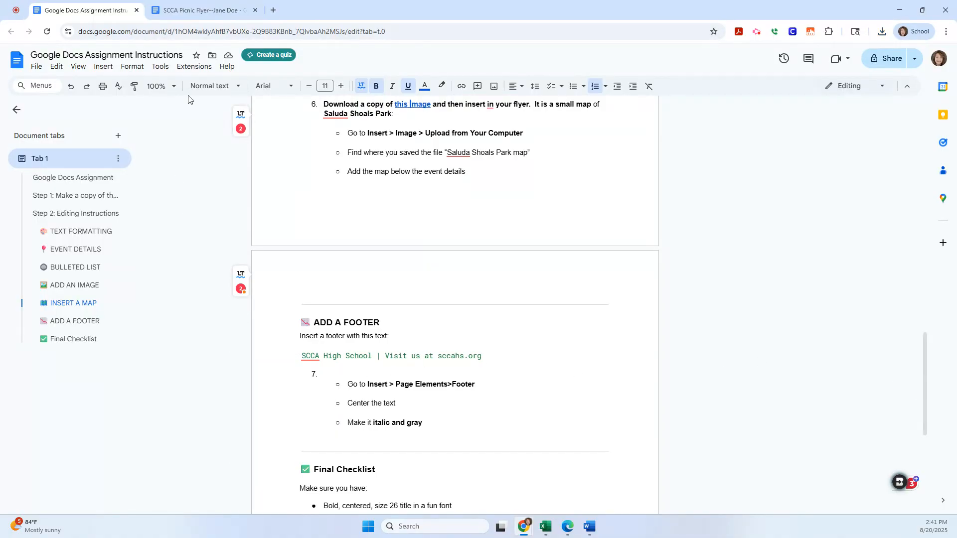
pyautogui.click(177, 10)
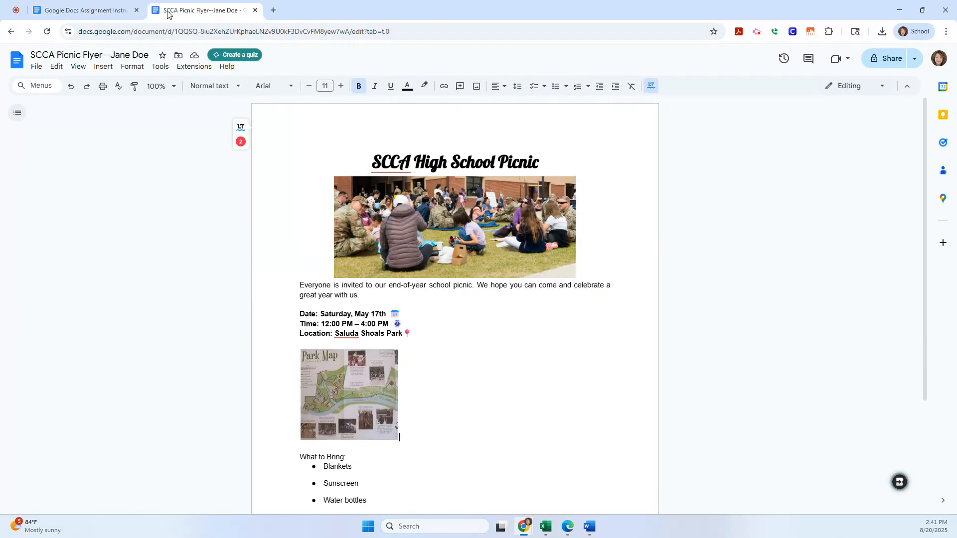
pyautogui.click(102, 67)
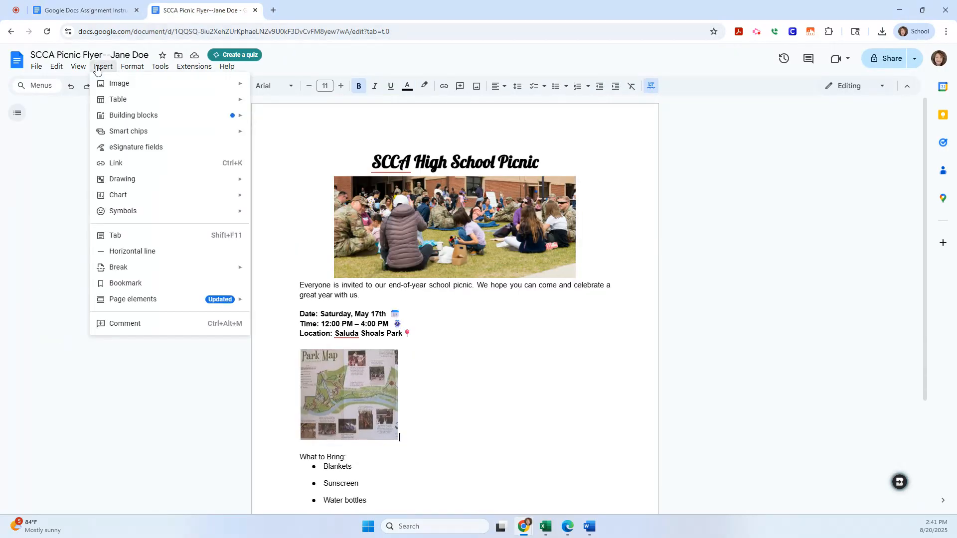
pyautogui.moveTo(162, 303)
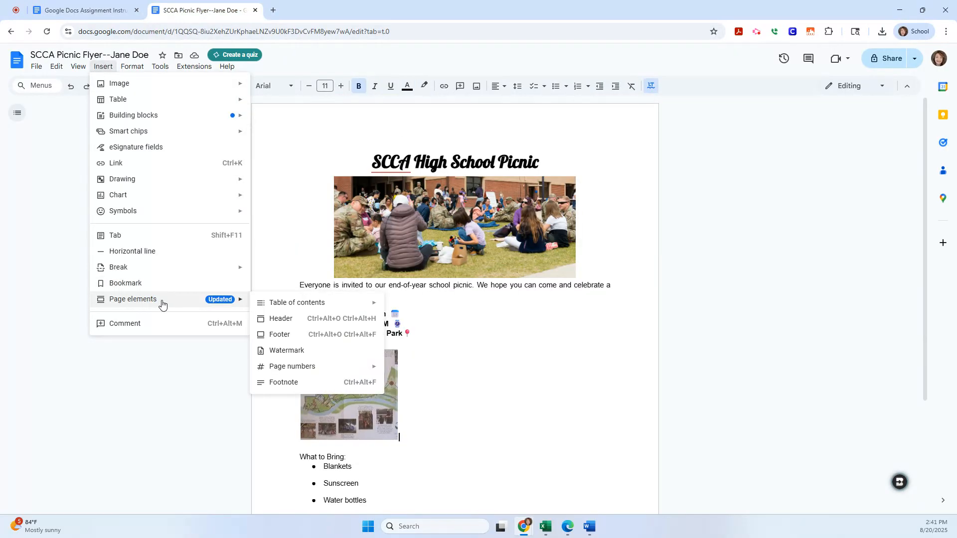
pyautogui.click(304, 337)
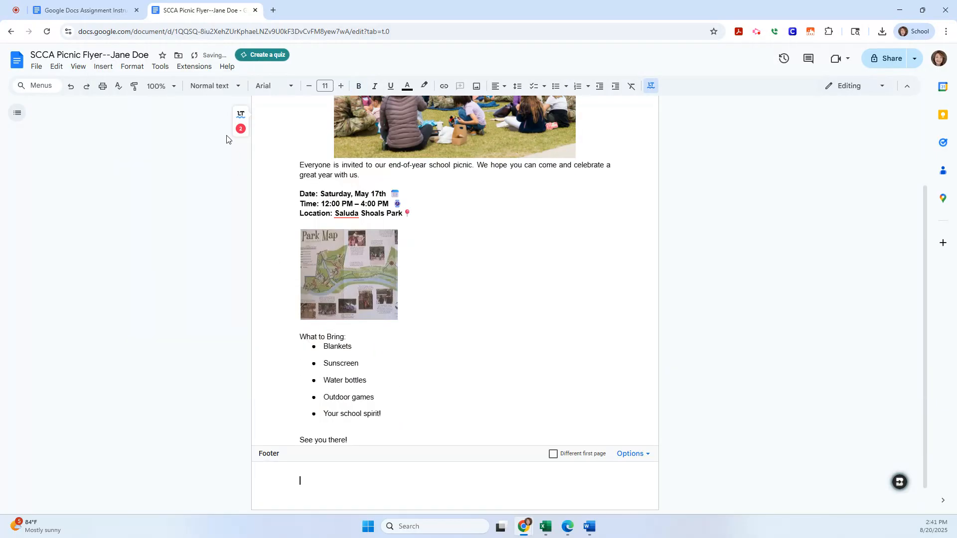
# - Copy "SCCA High School | Visit us at sccahs.org" from the assignment instructions into the flyer's footer
pyautogui.click(83, 12)
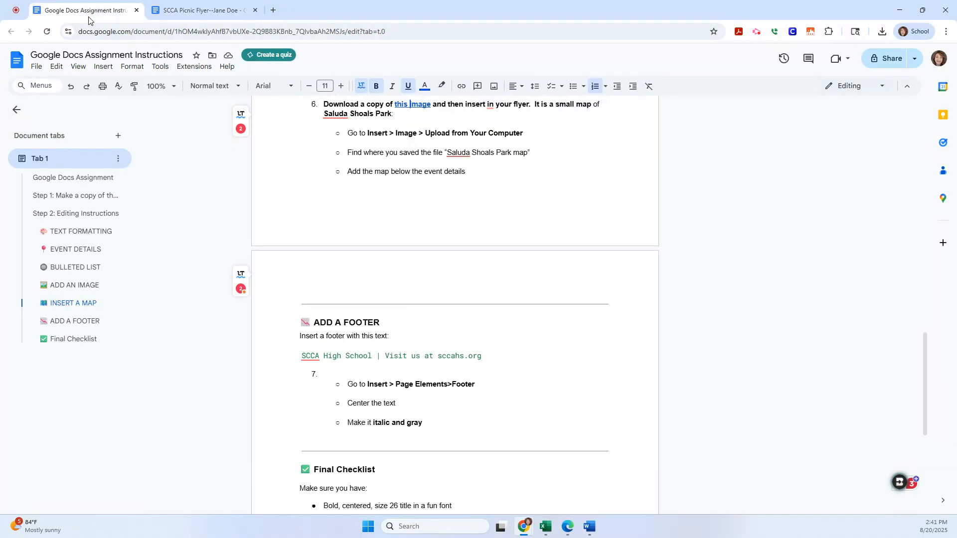
pyautogui.tripleClick(500, 358)
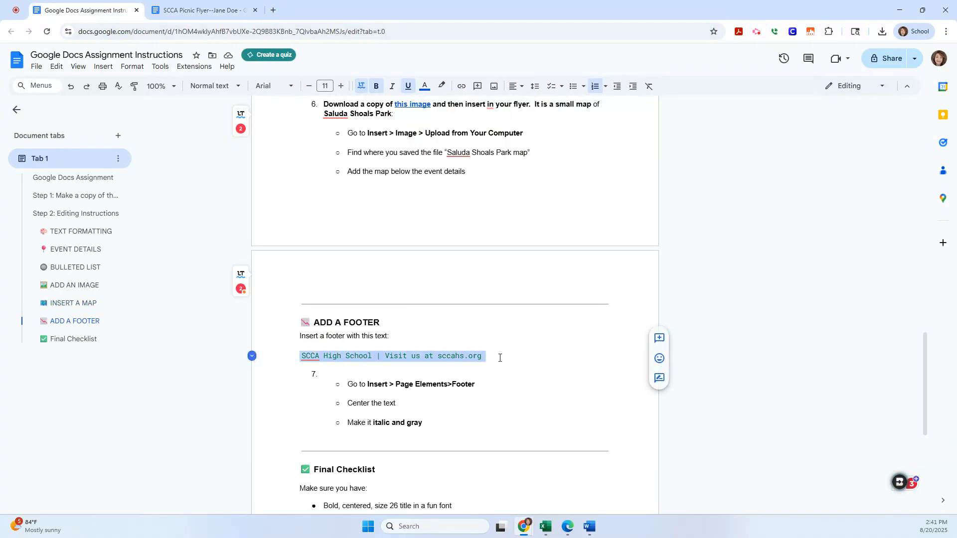
pyautogui.rightClick(448, 347)
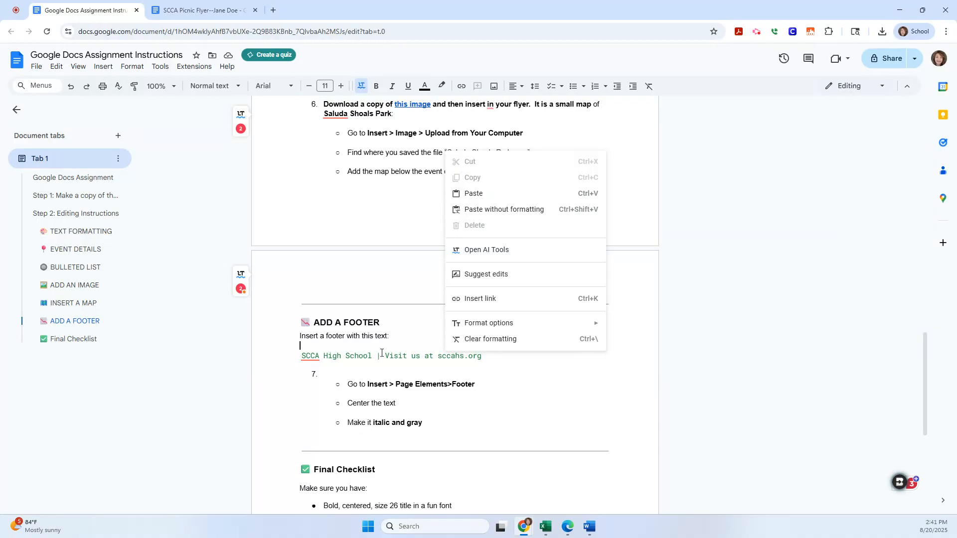
pyautogui.moveTo(300, 356); pyautogui.dragTo(481, 357)
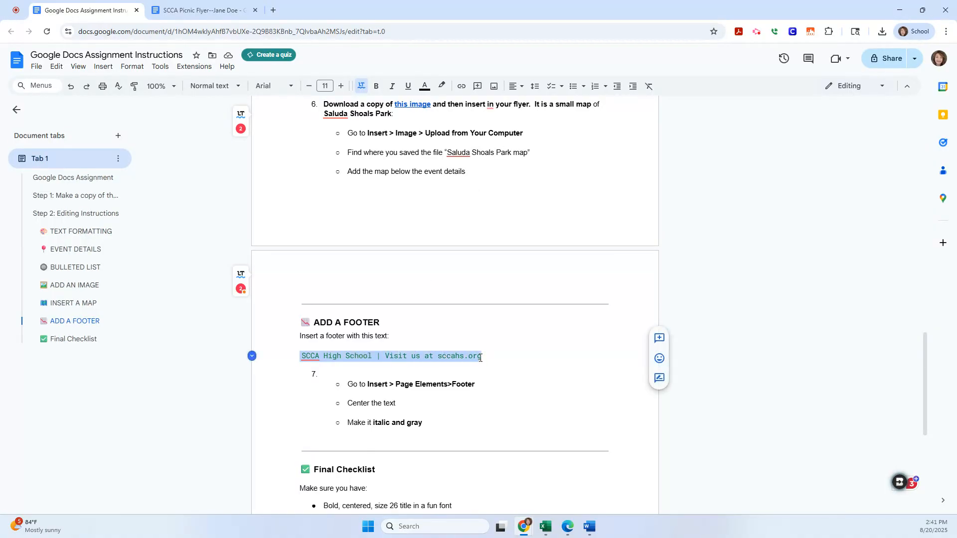
pyautogui.rightClick(480, 356)
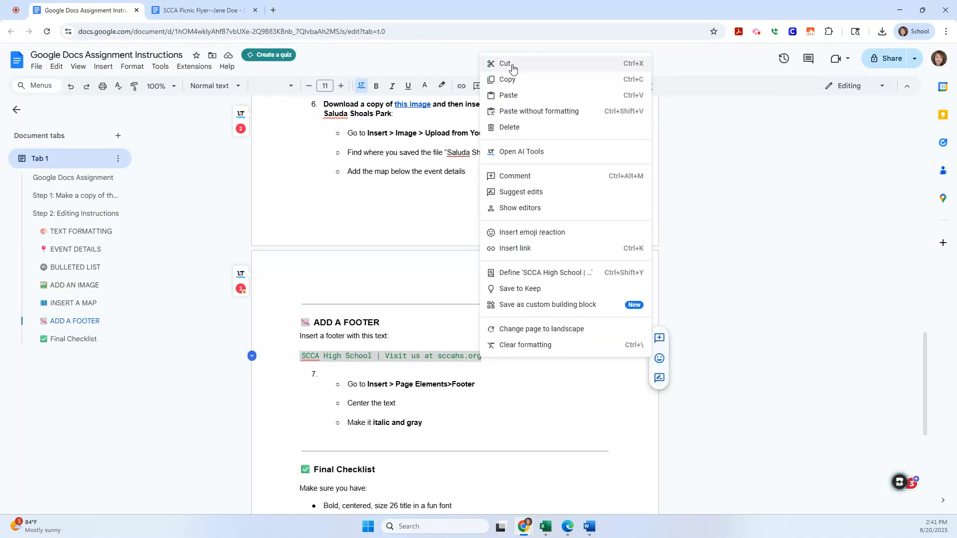
pyautogui.click(513, 86)
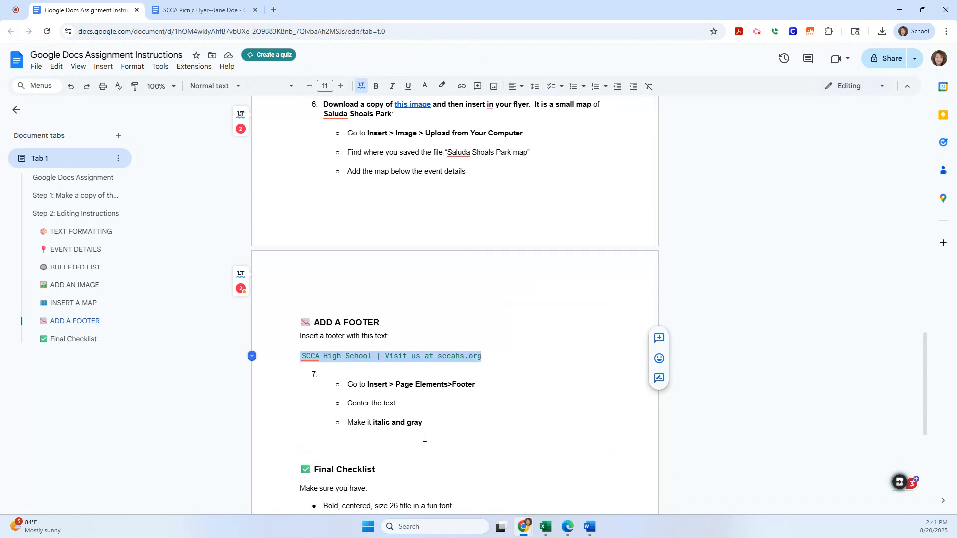
pyautogui.click(243, 15)
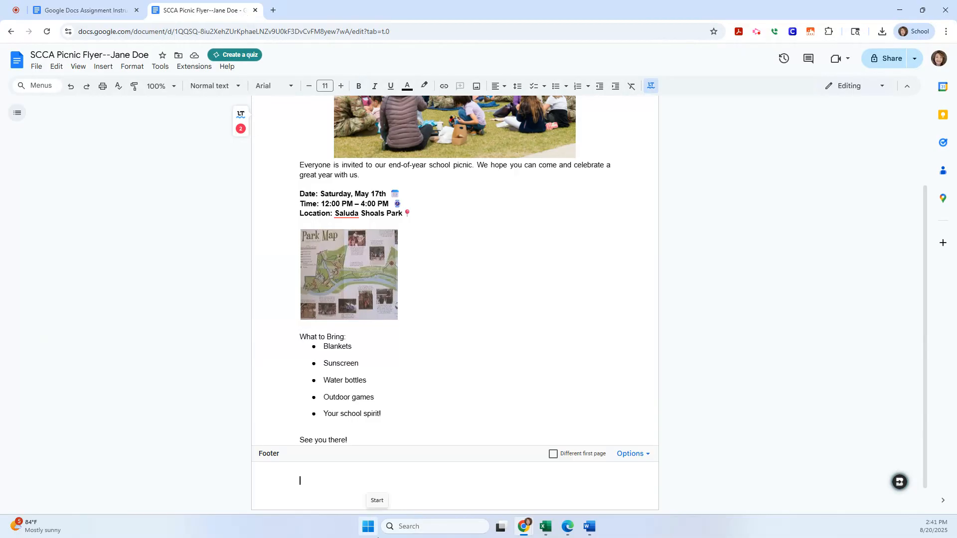
pyautogui.hotkey('ctrl', 'v')
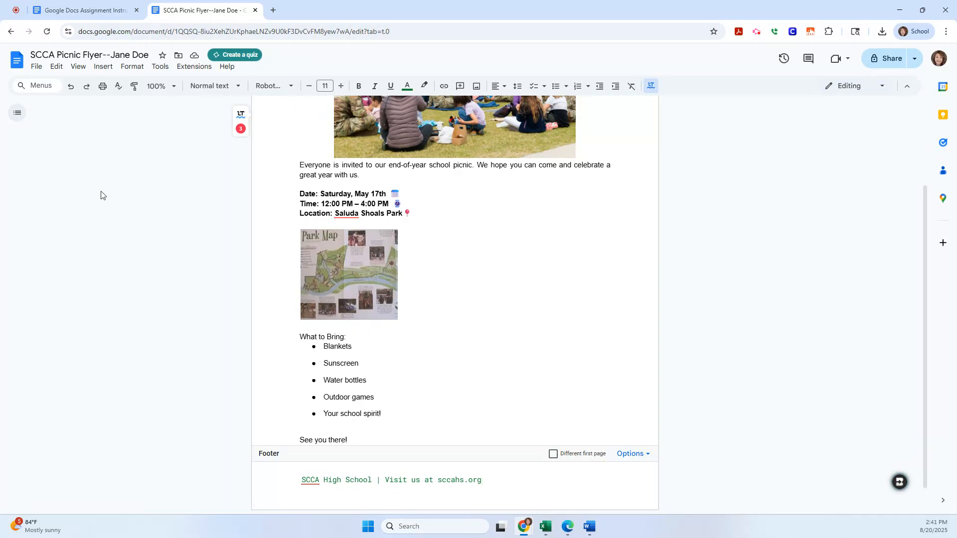
# - Center the school info text in the flyer's footer
pyautogui.click(57, 67)
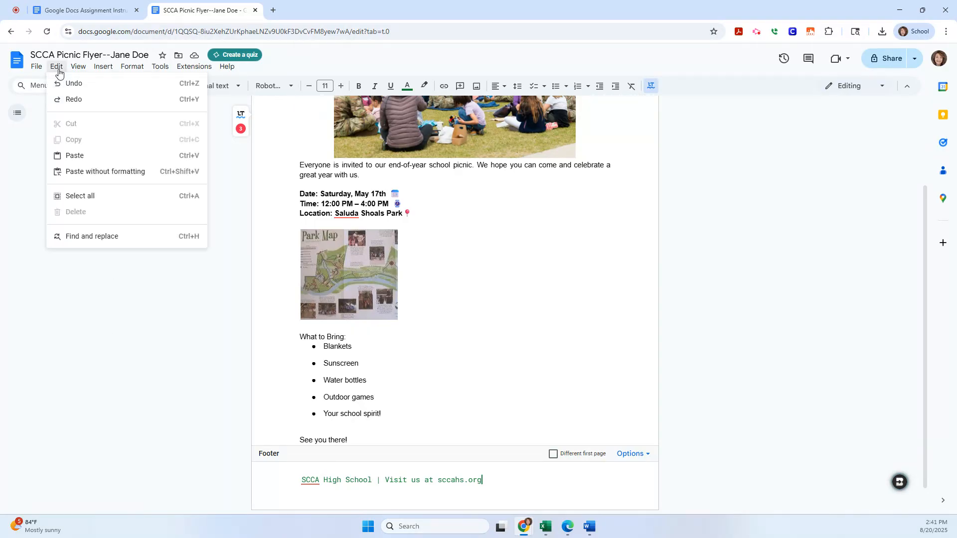
pyautogui.click(545, 478)
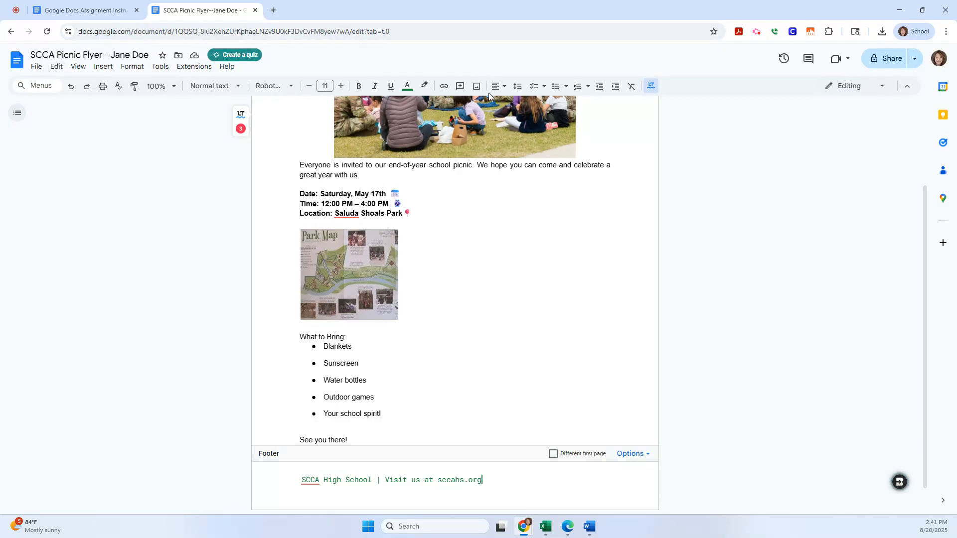
pyautogui.click(504, 89)
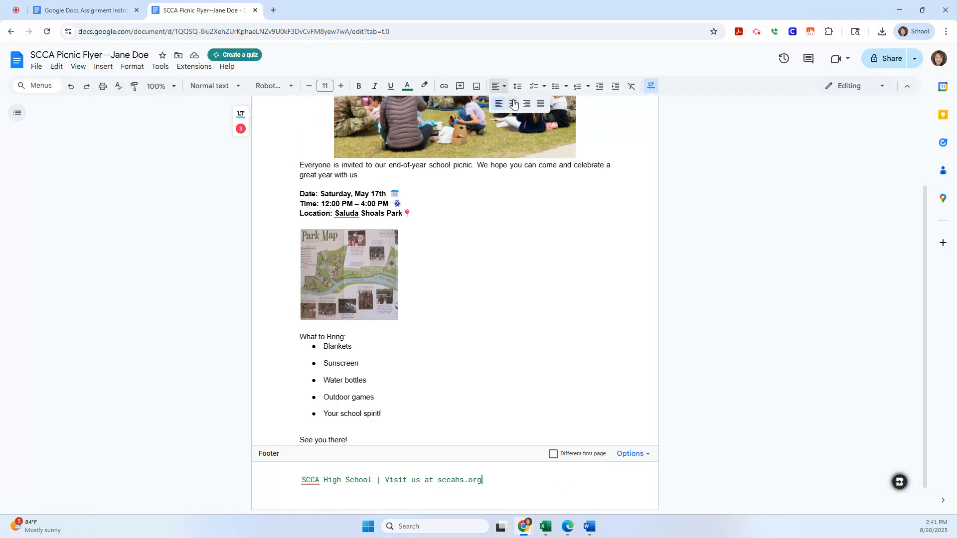
pyautogui.click(512, 103)
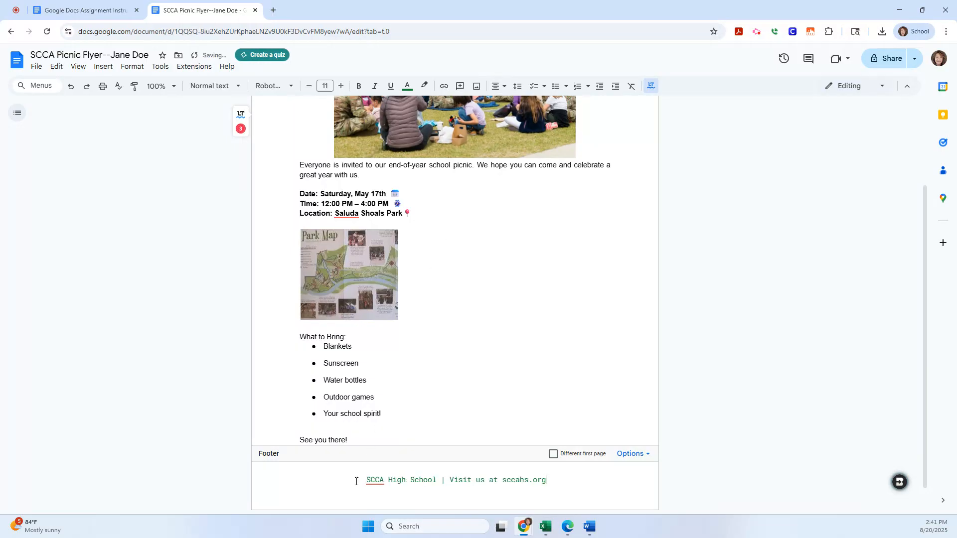
# - Make the footer text italic and gray, and leave the footer
pyautogui.moveTo(364, 480); pyautogui.dragTo(561, 479)
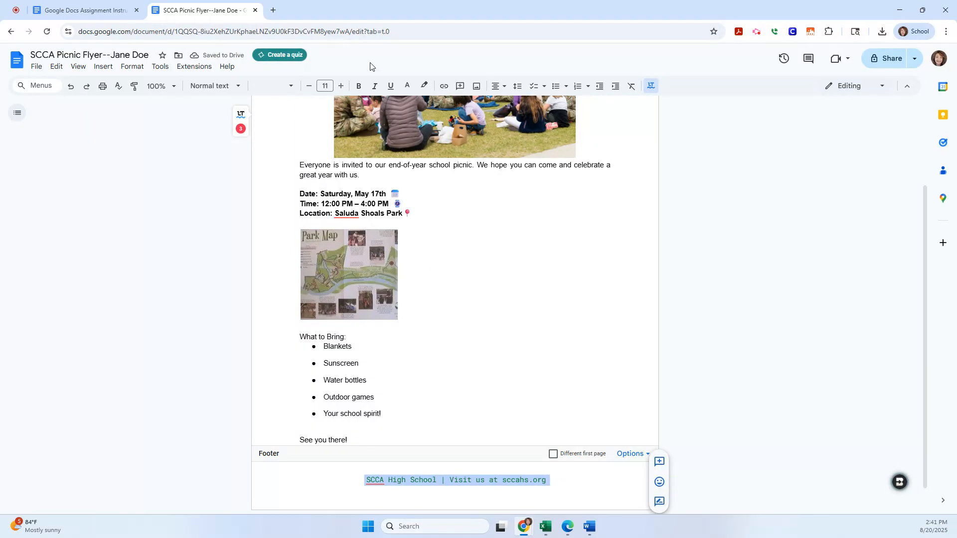
pyautogui.click(375, 87)
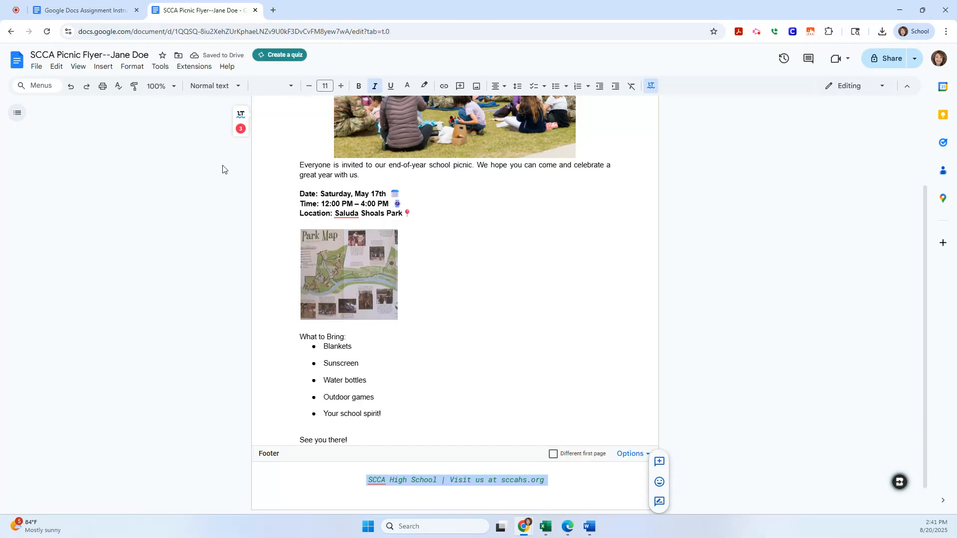
pyautogui.click(408, 90)
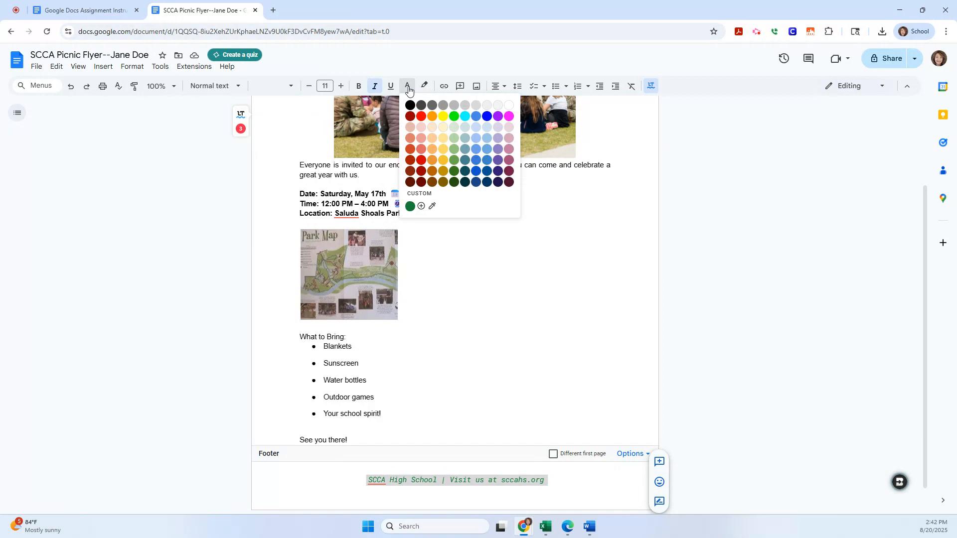
pyautogui.click(442, 109)
pyautogui.click(481, 289)
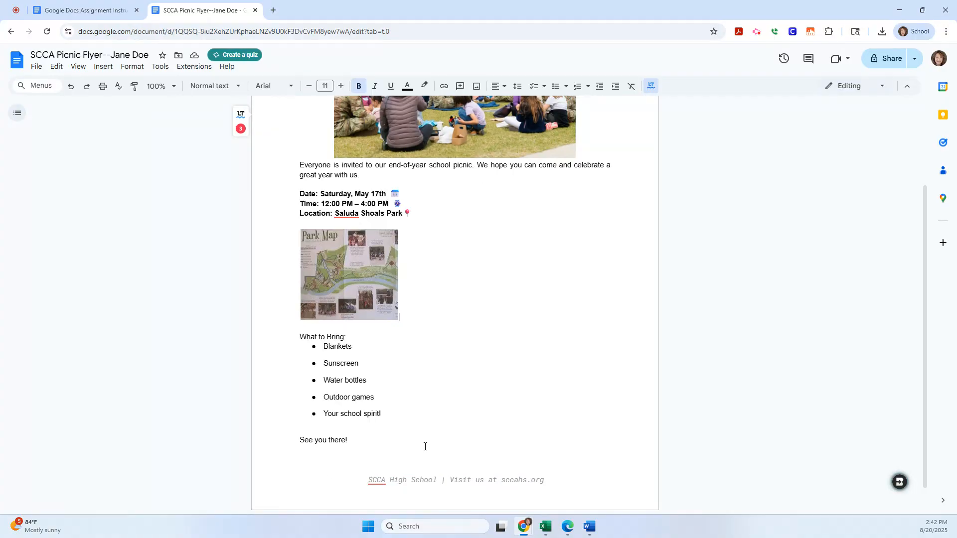
# - Review the Final Checklist at the end of the assignment instructions and return to the flyer
pyautogui.click(97, 12)
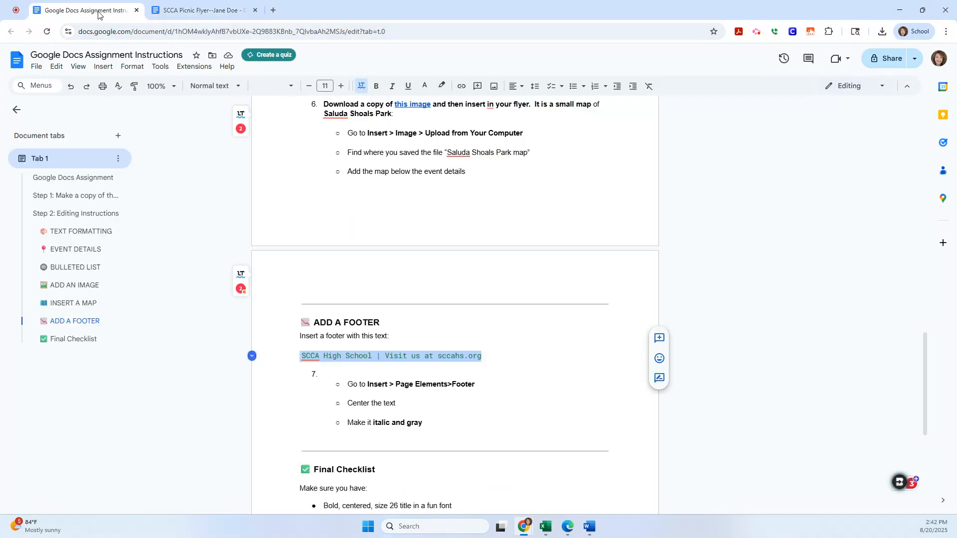
pyautogui.moveTo(921, 336); pyautogui.dragTo(913, 411)
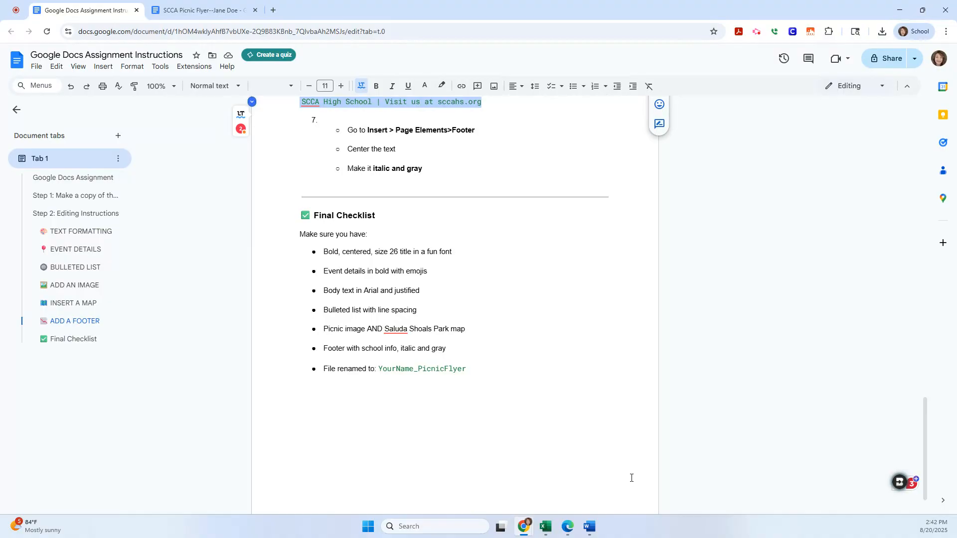
pyautogui.click(778, 368)
pyautogui.click(210, 6)
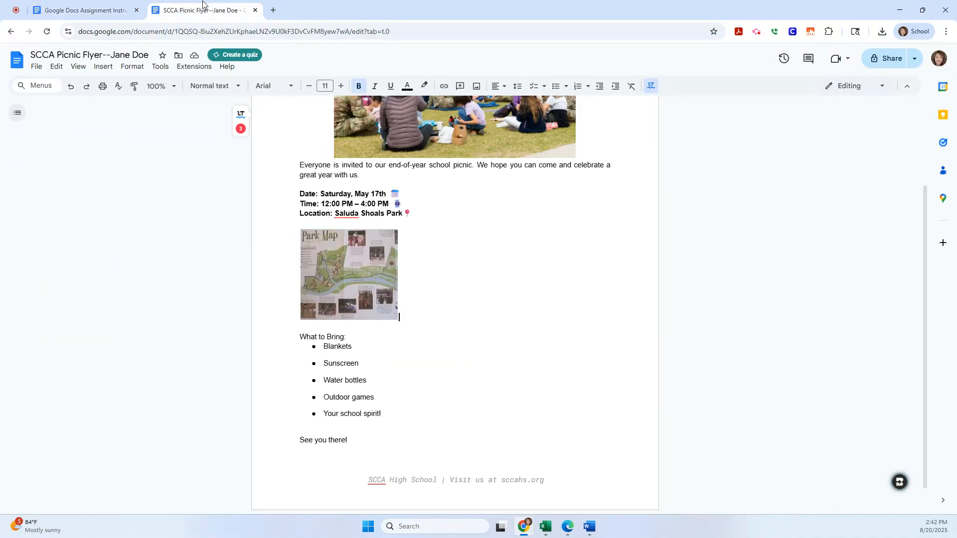
pyautogui.click(36, 68)
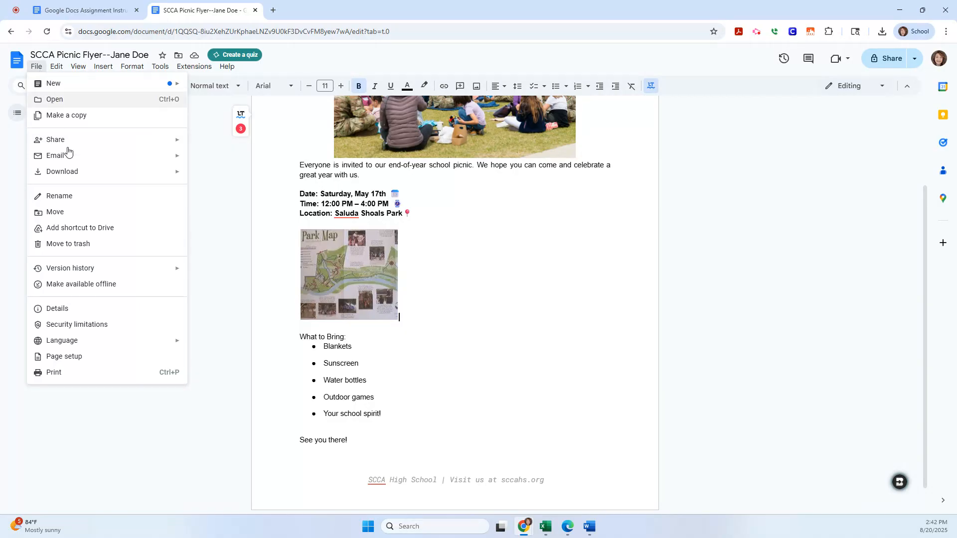
pyautogui.moveTo(78, 177)
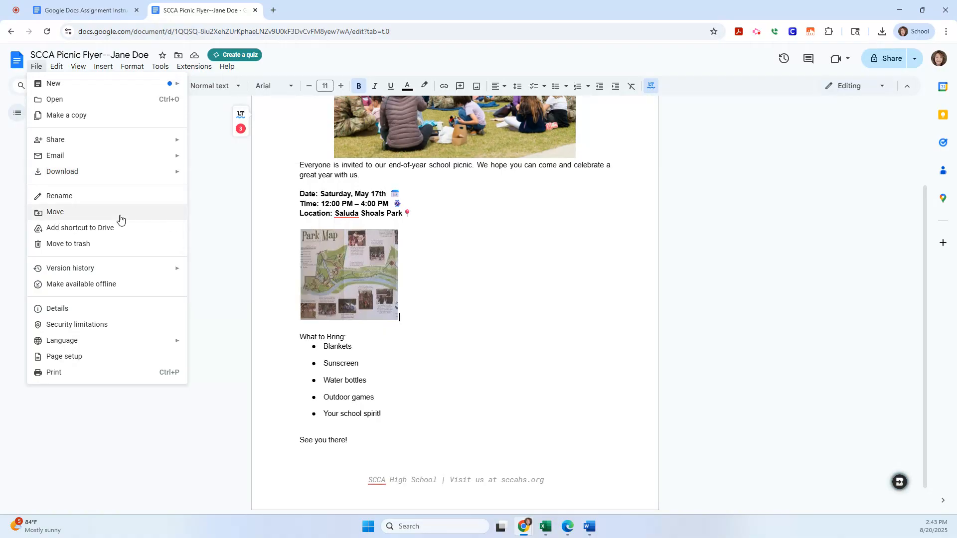
pyautogui.click(214, 259)
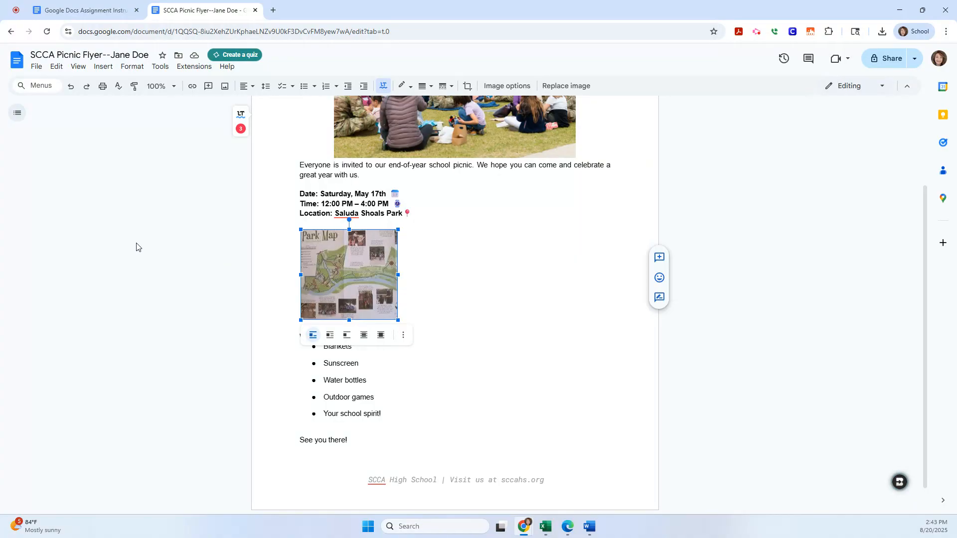
pyautogui.click(488, 253)
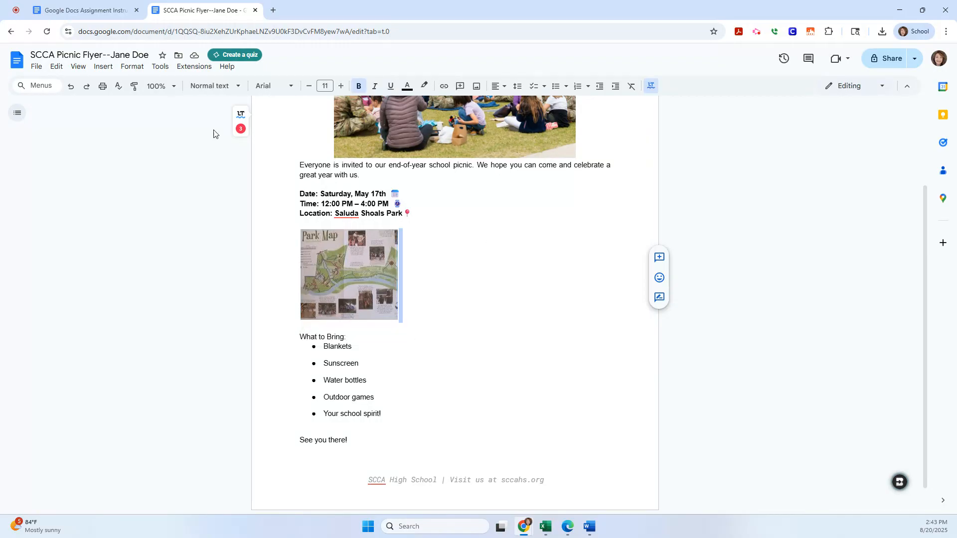